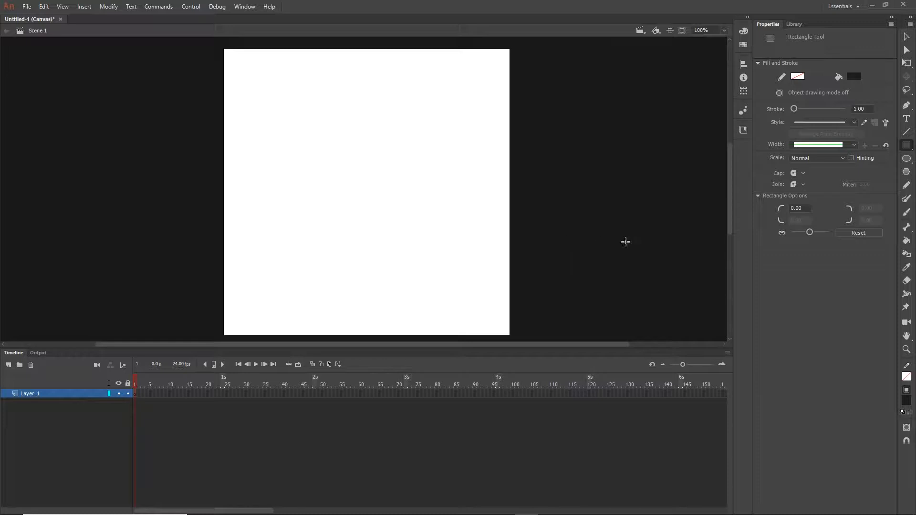
Draw a solid red (#FF0000) rectangle about 300 by 100 px near the middle of the stage
click(906, 149)
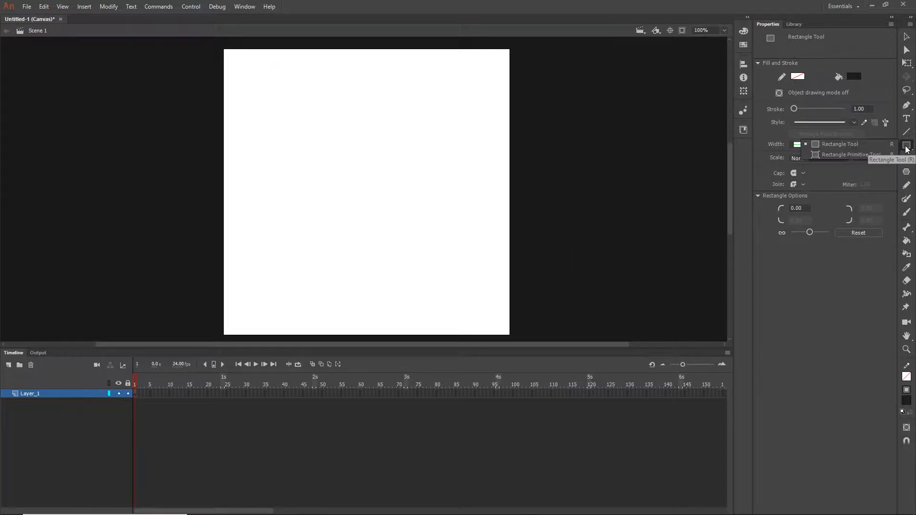
click(857, 75)
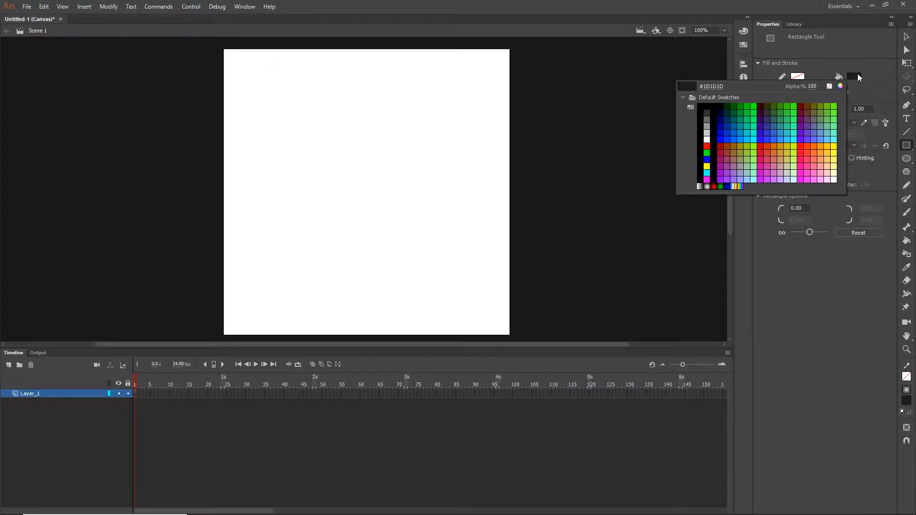
click(708, 144)
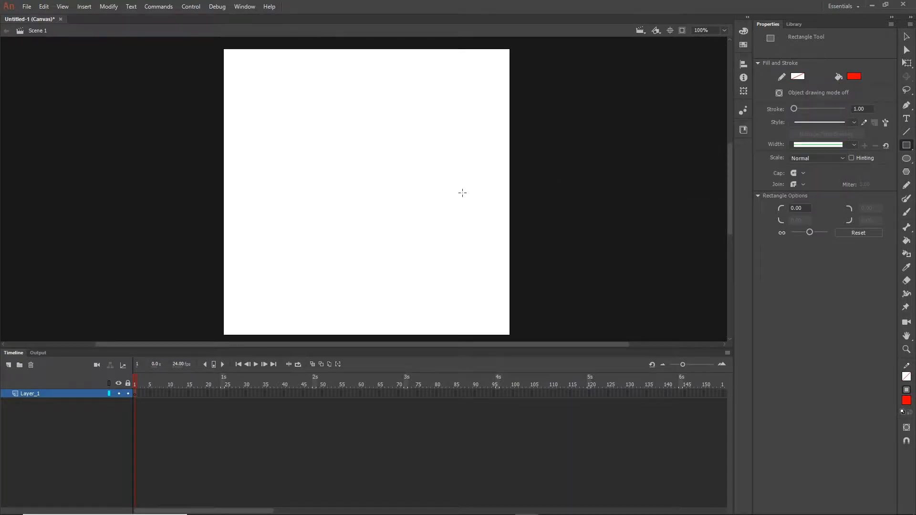
drag(435, 212, 291, 164)
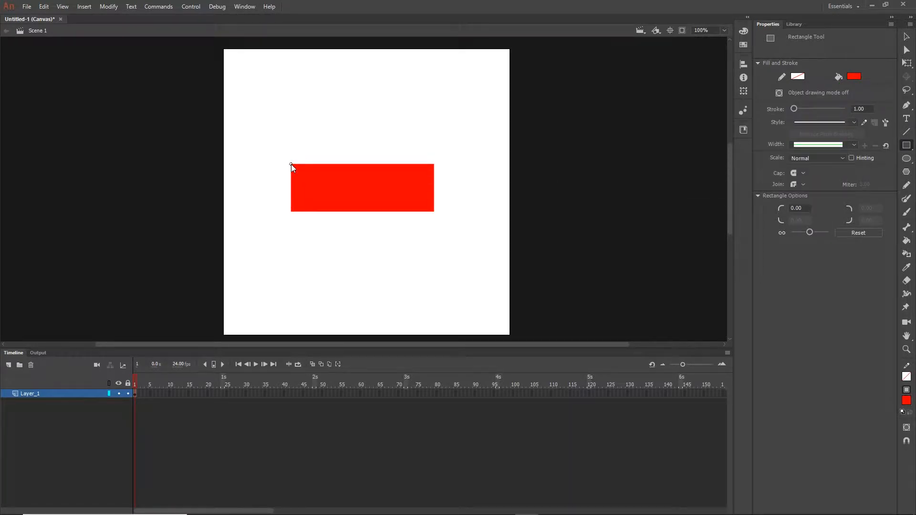
click(906, 37)
Add the white static text "button" on the red rectangle and move it near the rectangle's middle
click(906, 118)
click(795, 110)
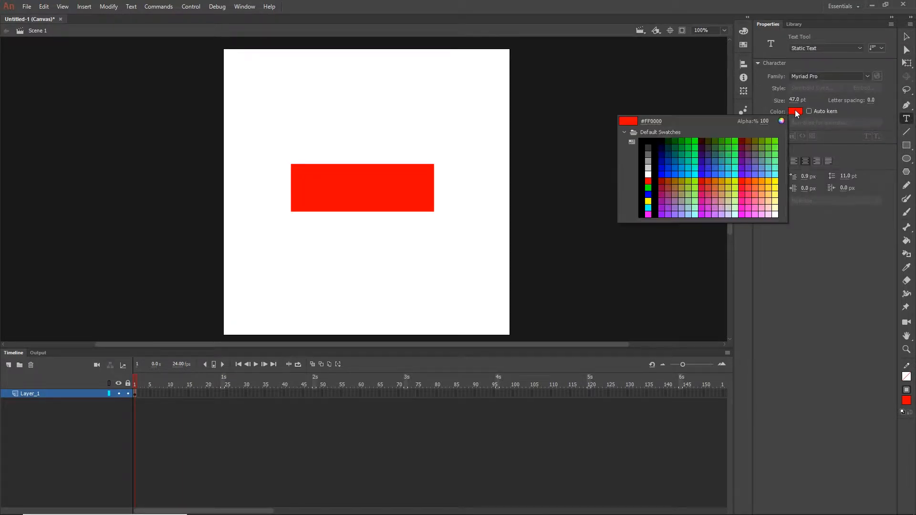
click(647, 167)
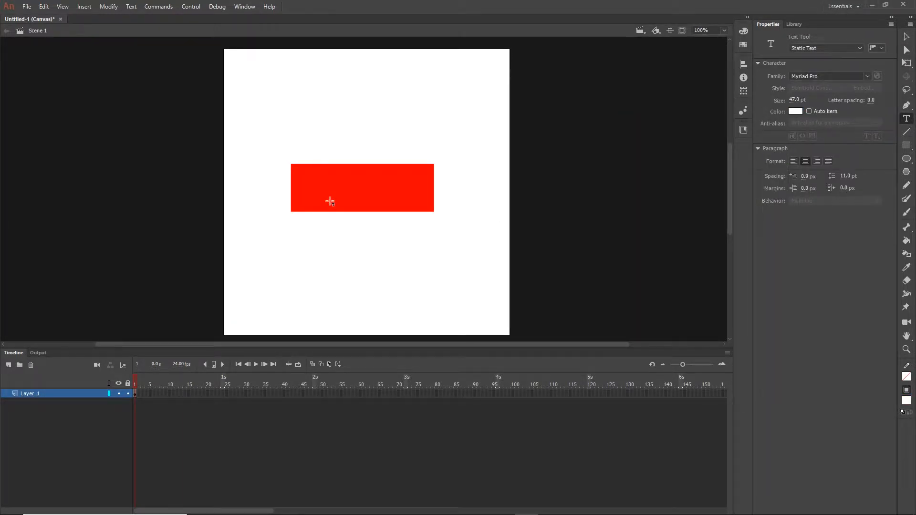
click(329, 201)
text(button)
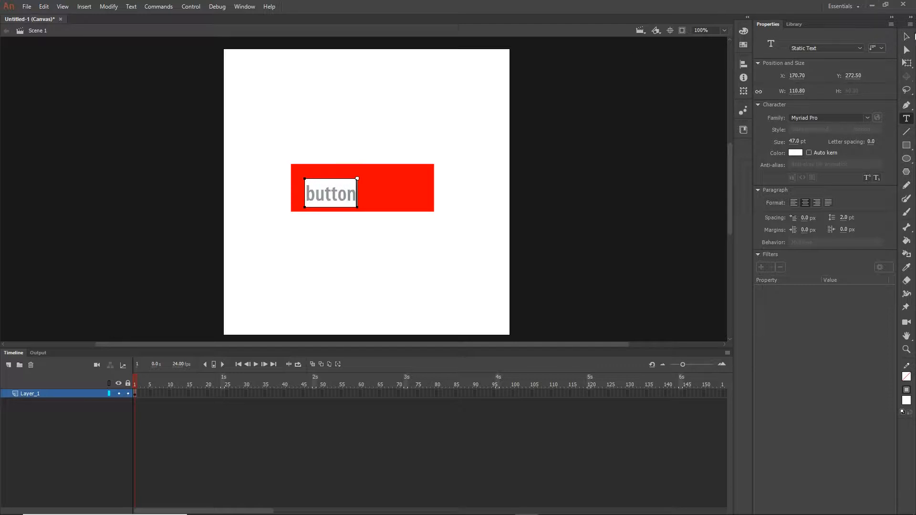
click(906, 37)
drag(343, 200, 369, 198)
click(485, 237)
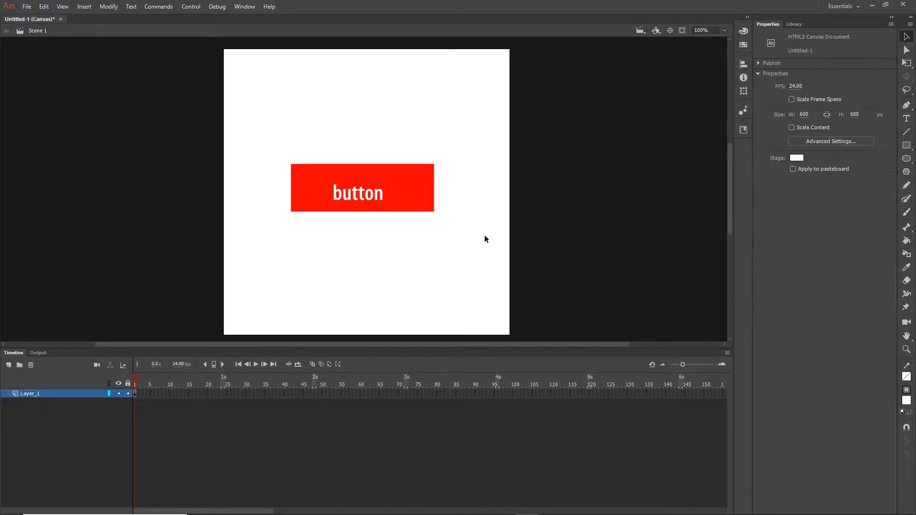
Center the rectangle and its text horizontally and vertically on the stage
drag(466, 227, 239, 127)
click(744, 64)
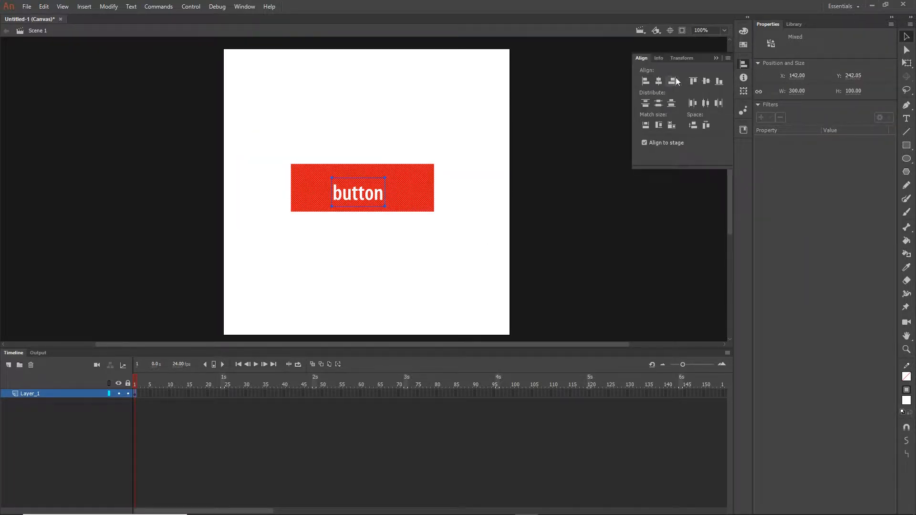
click(659, 81)
click(706, 81)
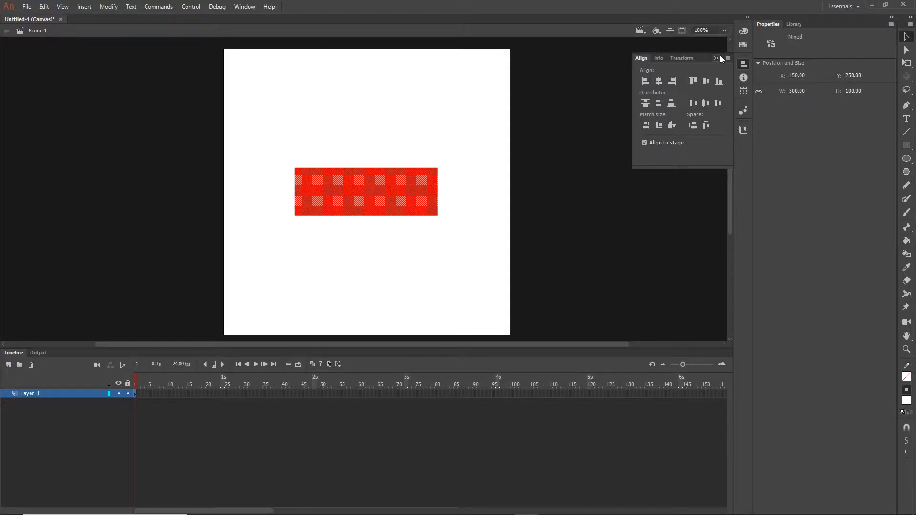
click(719, 57)
click(457, 234)
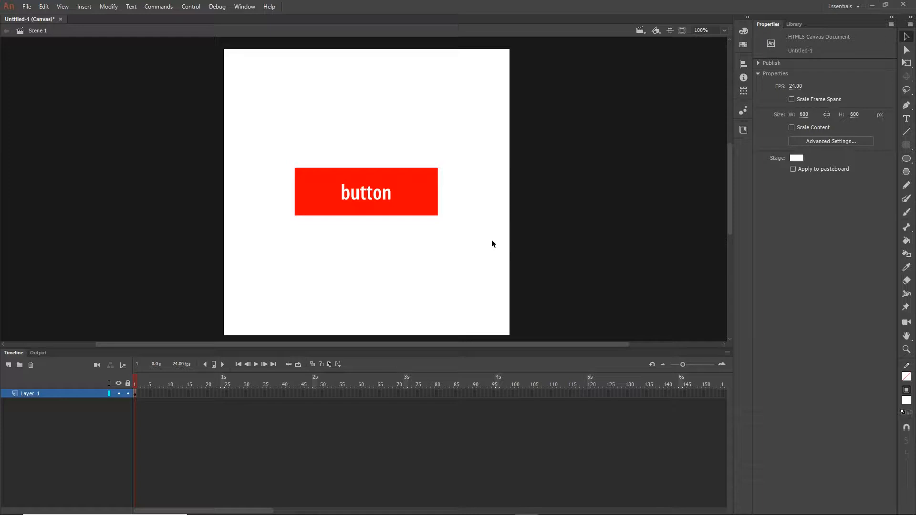
Convert the rectangle and text together into a symbol of type Button named "button1"
drag(494, 245, 261, 136)
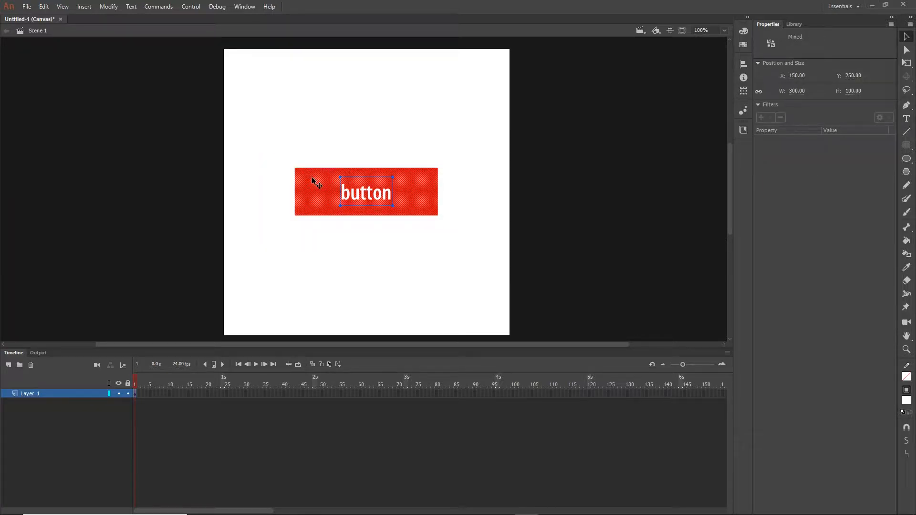
click(109, 7)
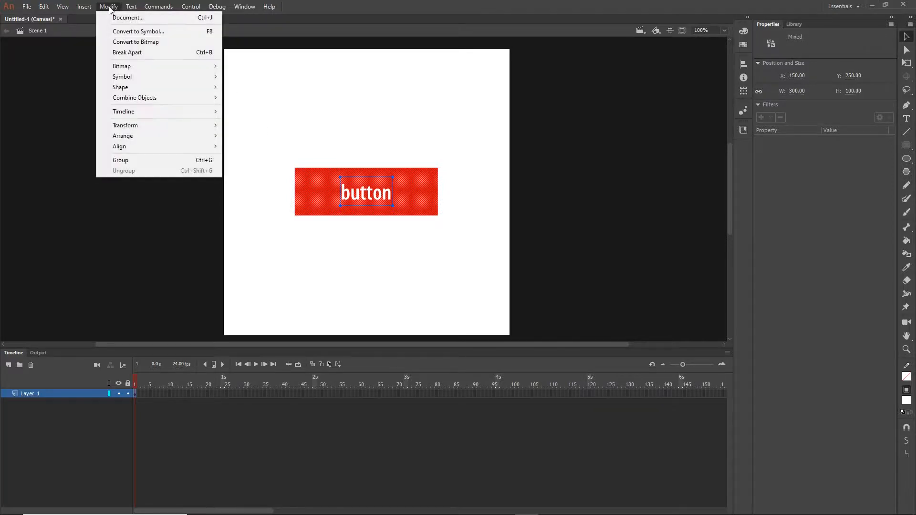
click(120, 33)
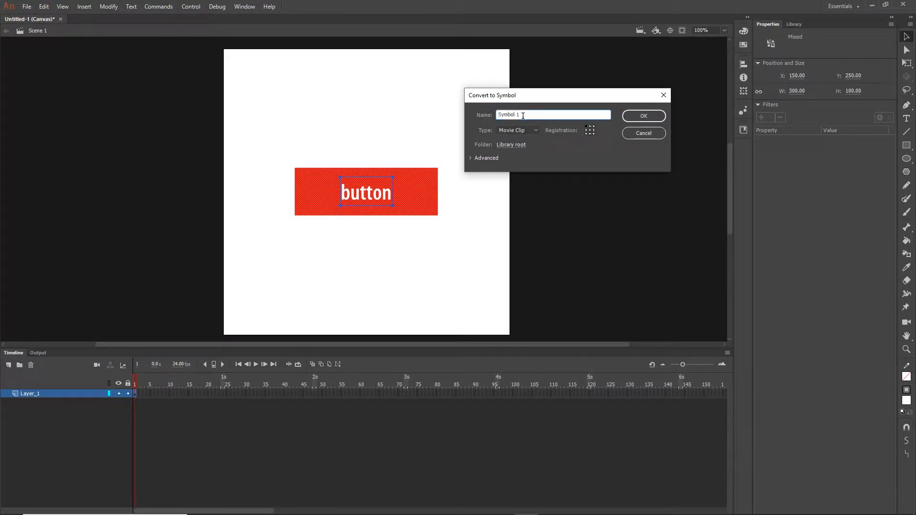
text(button1)
click(536, 131)
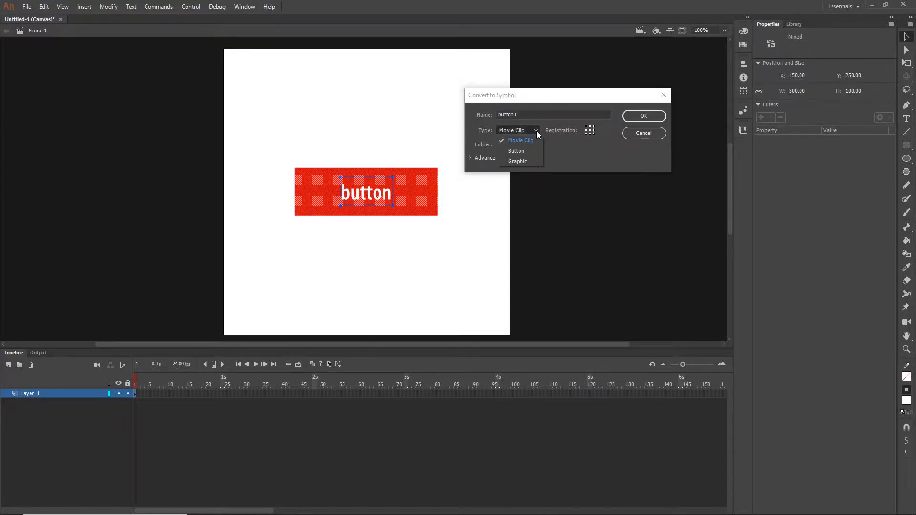
click(517, 151)
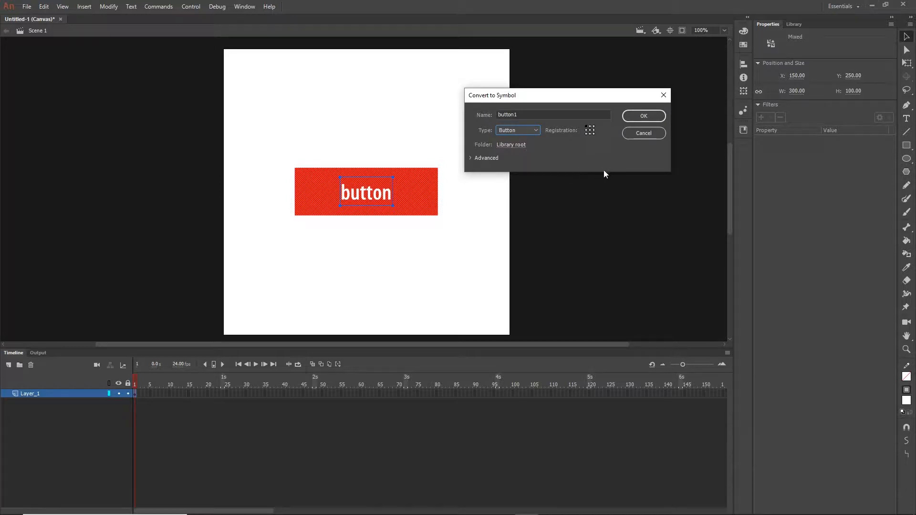
click(637, 120)
click(648, 259)
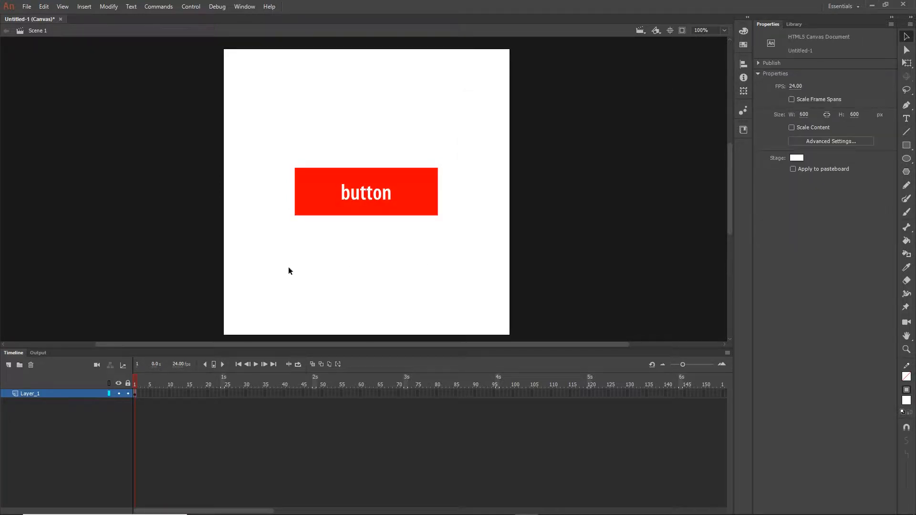
Test the document in the browser to check the new button, and return to the stage
key(ctrl+Return)
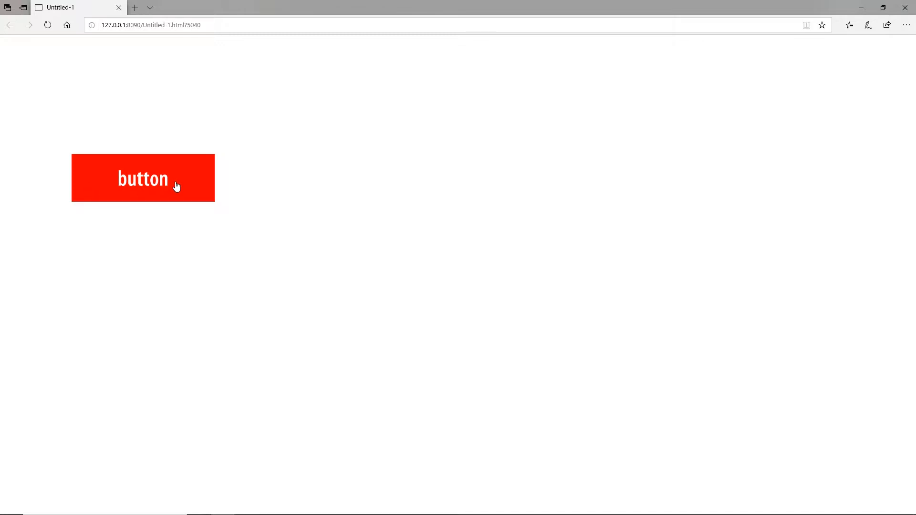
click(906, 9)
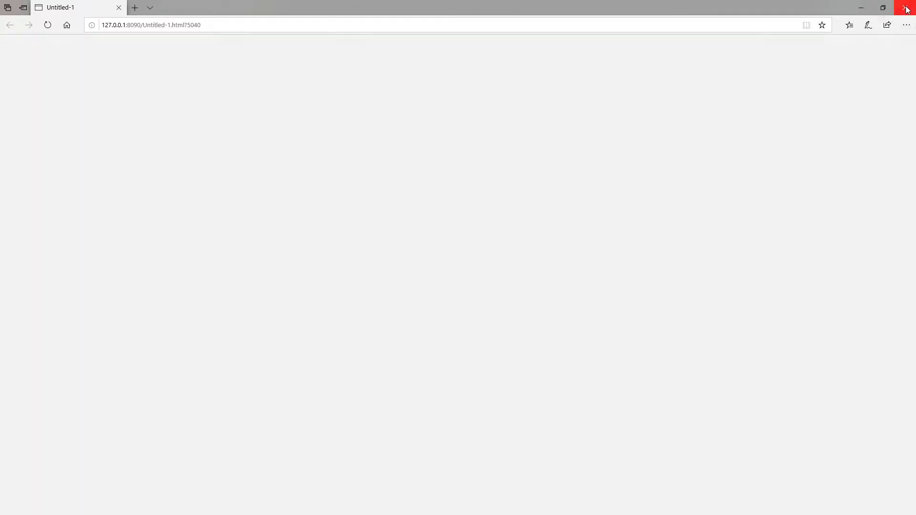
click(14, 353)
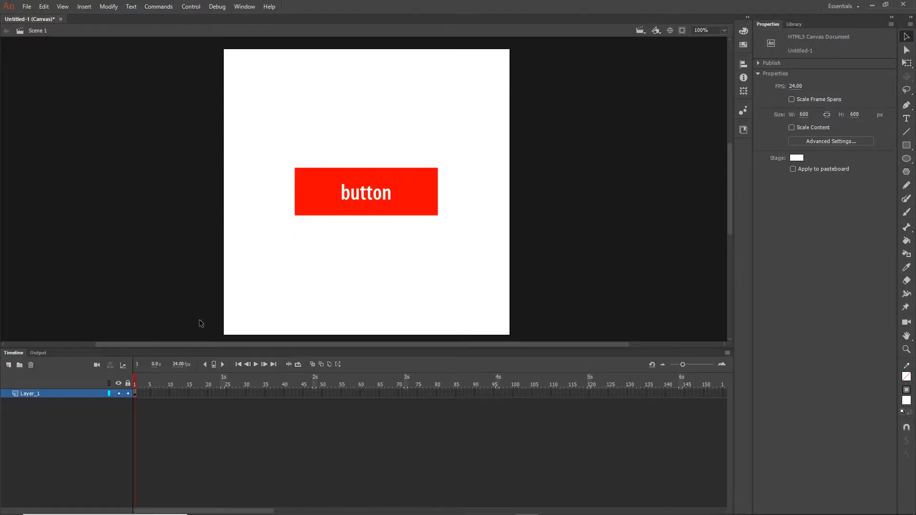
Open the button1 symbol for editing and insert a keyframe on its Over frame
double_click(407, 193)
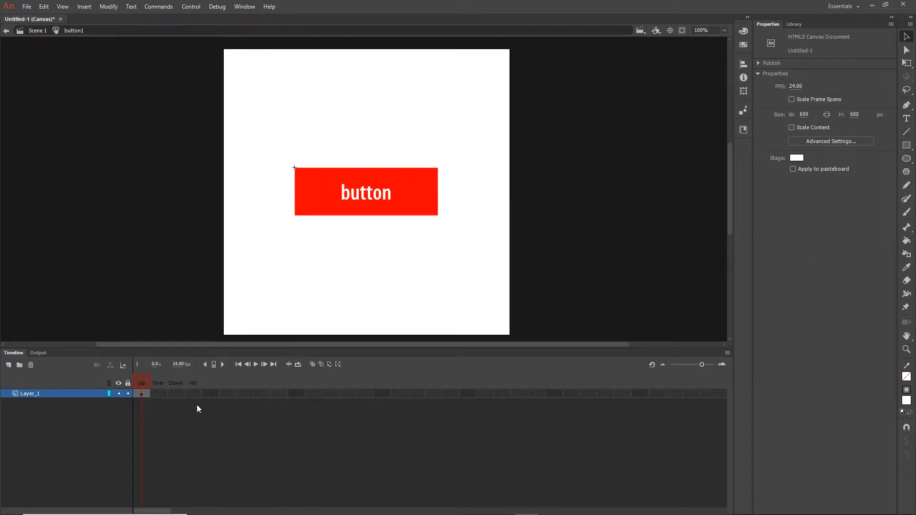
click(160, 395)
key(F6)
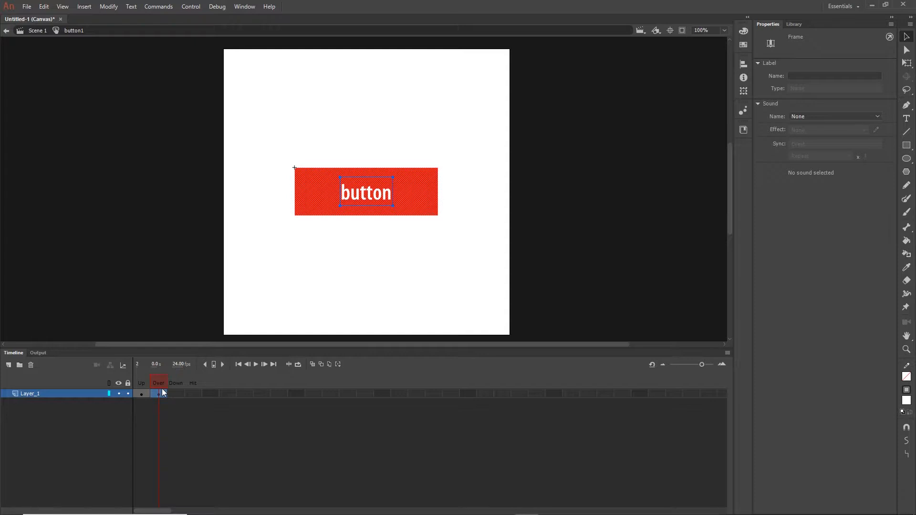
Change the rectangle's fill on the Over frame to light red #FE7878
click(417, 291)
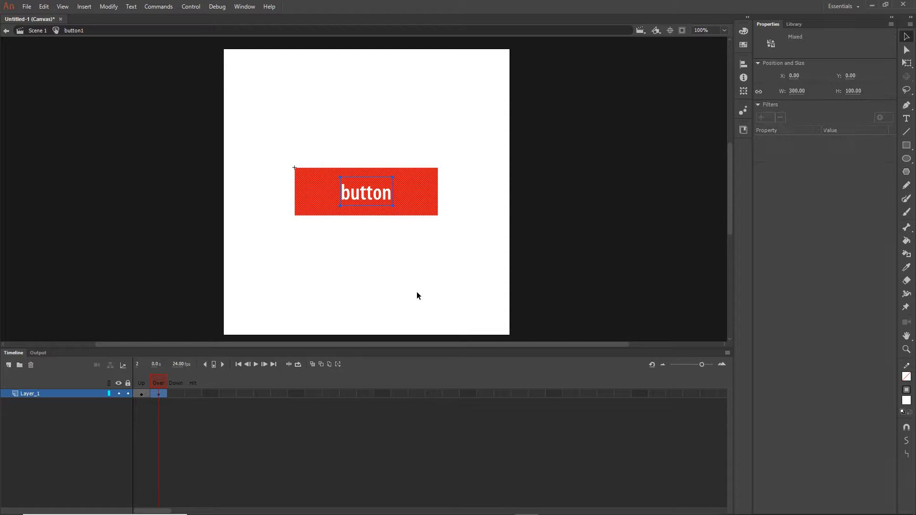
click(416, 201)
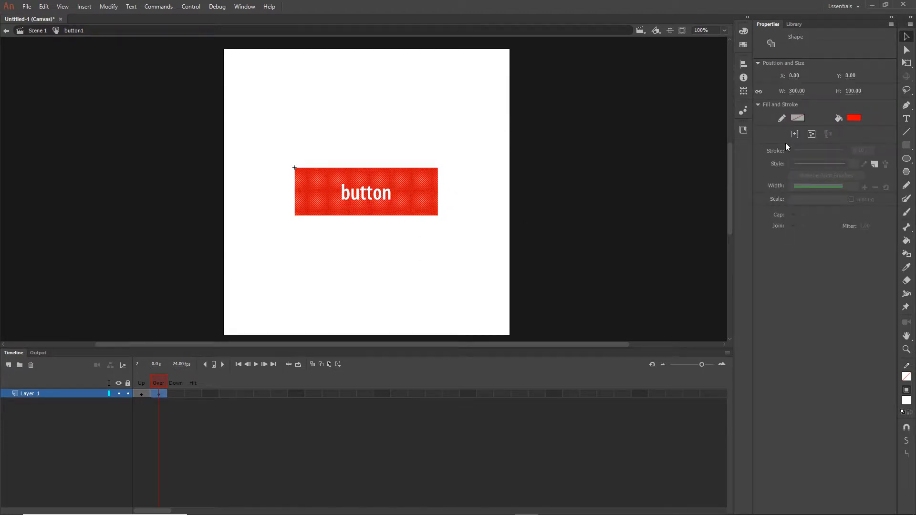
click(854, 119)
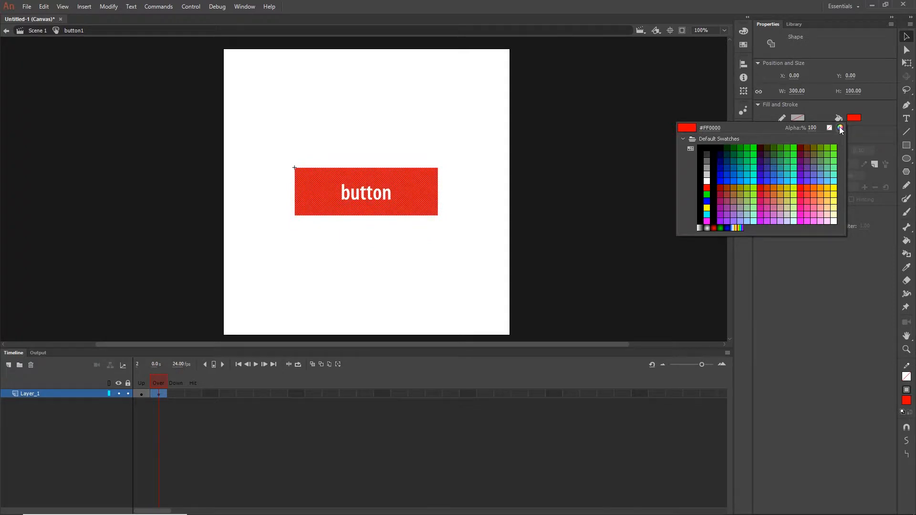
click(839, 127)
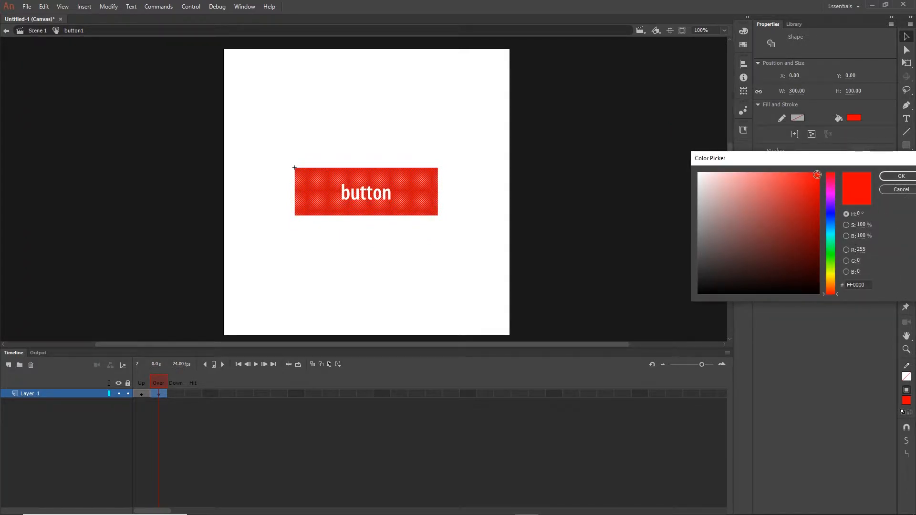
drag(816, 174, 763, 172)
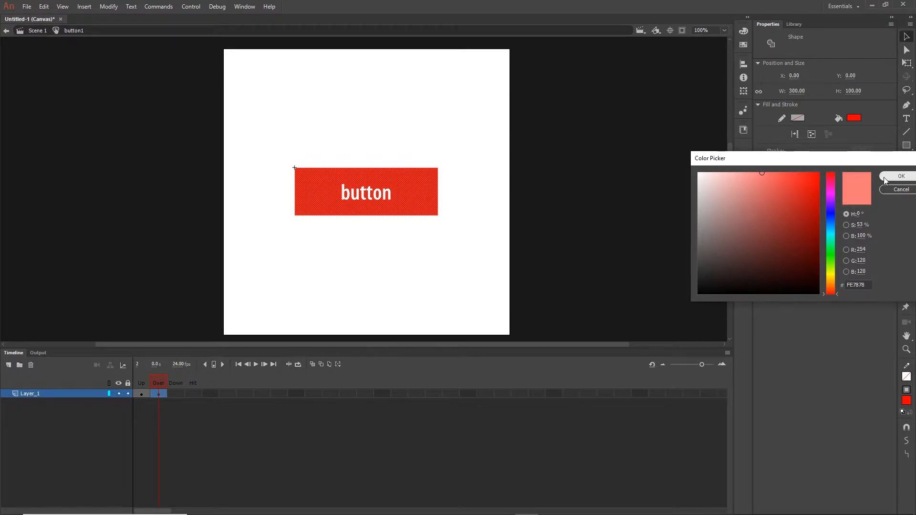
click(901, 176)
click(469, 265)
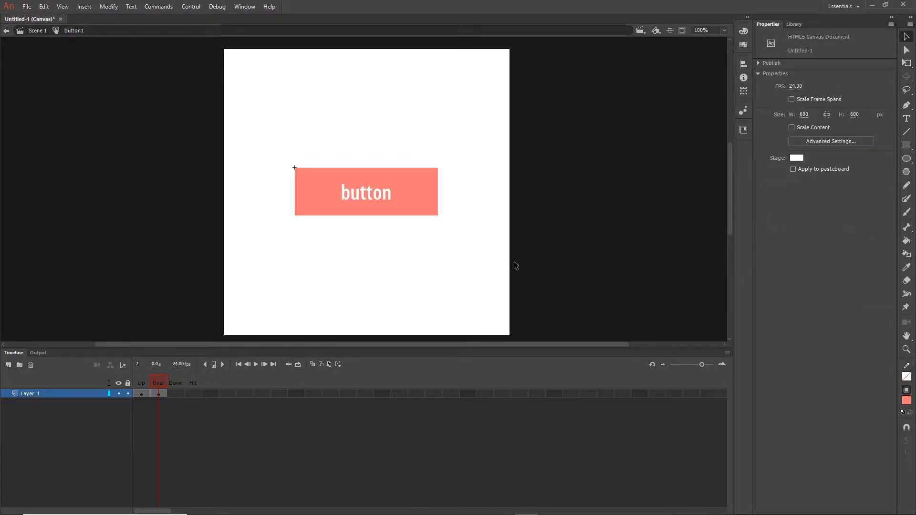
Test the button's Over state in the browser and return to editing the symbol
key(ctrl+Return)
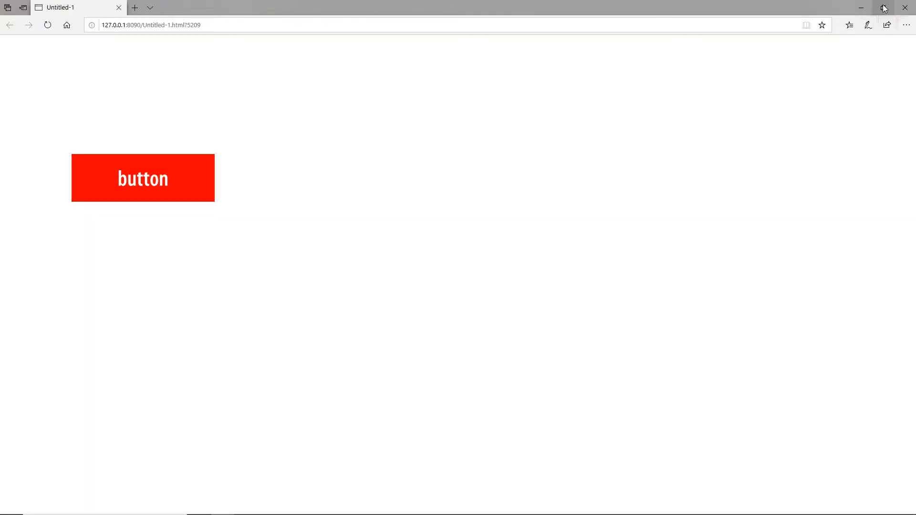
click(905, 7)
click(12, 353)
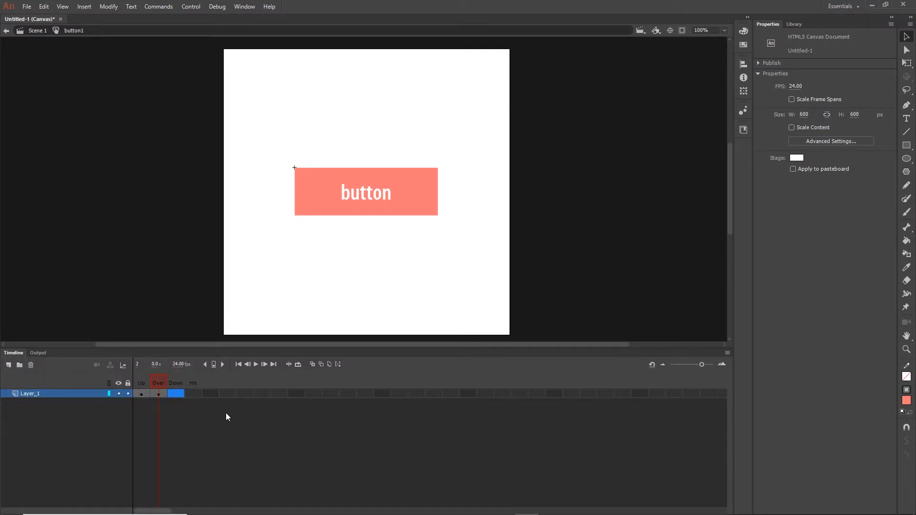
Insert a keyframe on the Down frame and change the rectangle's fill there to dark red
key(F6)
click(407, 290)
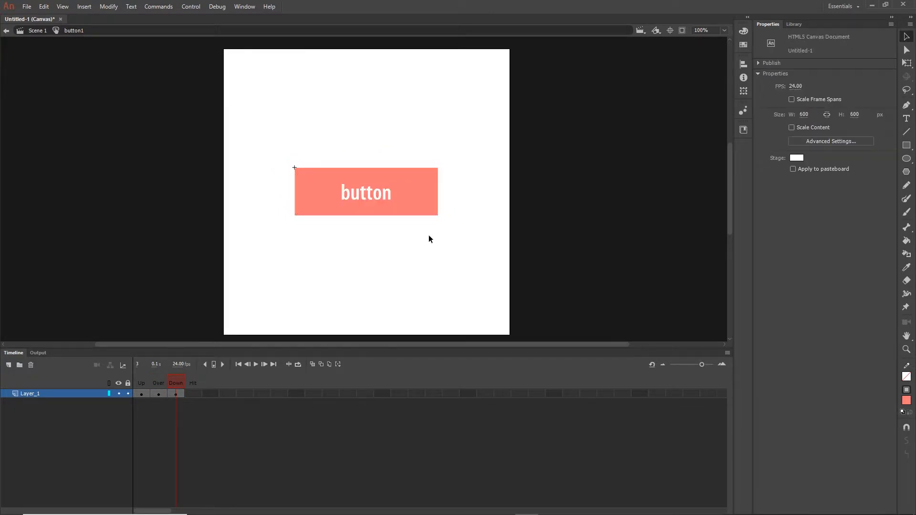
click(427, 211)
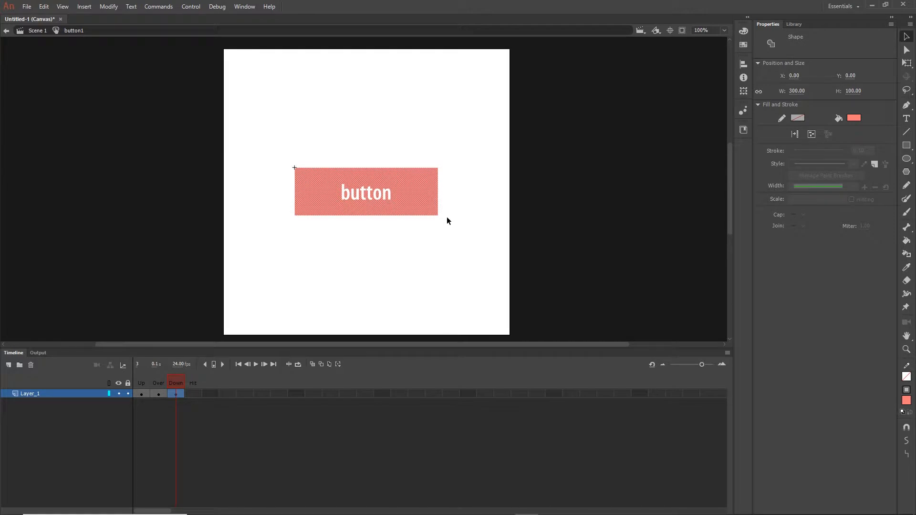
click(854, 120)
click(844, 129)
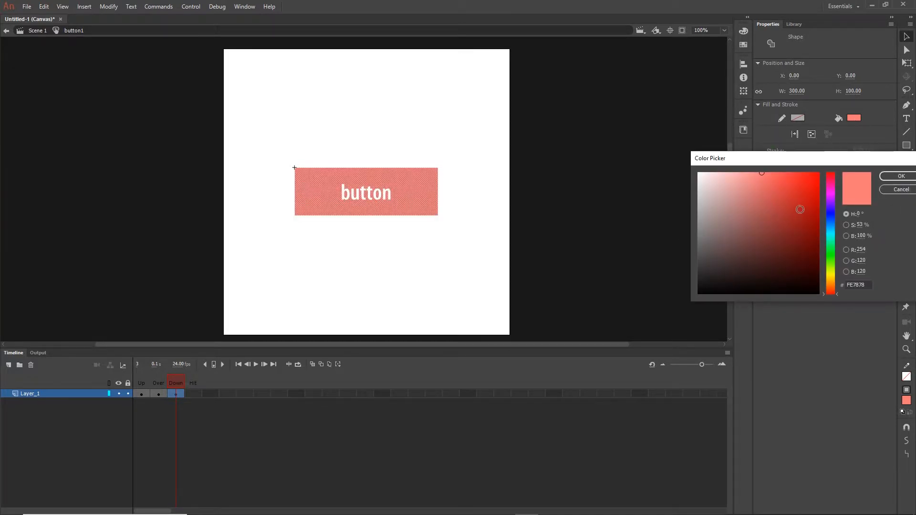
click(821, 211)
click(901, 176)
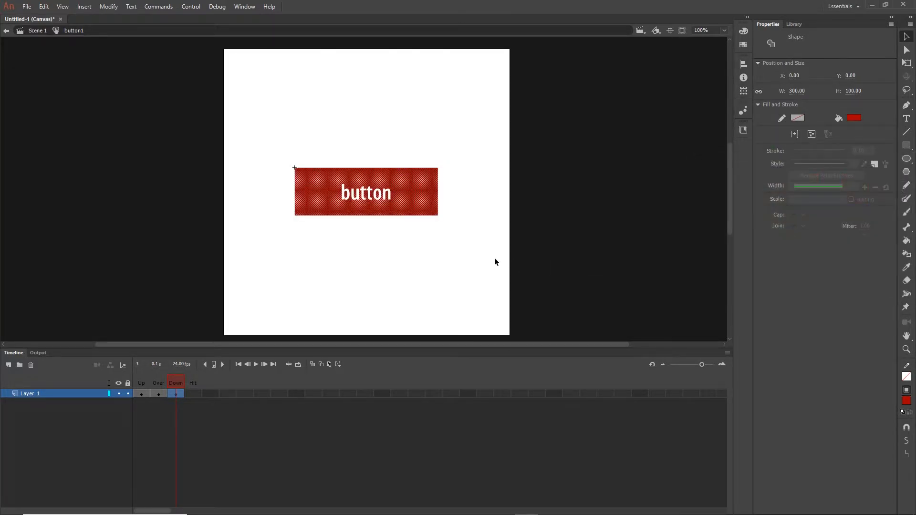
click(513, 262)
Test the button's Over and Down states in the browser, including repeated presses, and return to the symbol's timeline
key(ctrl+Return)
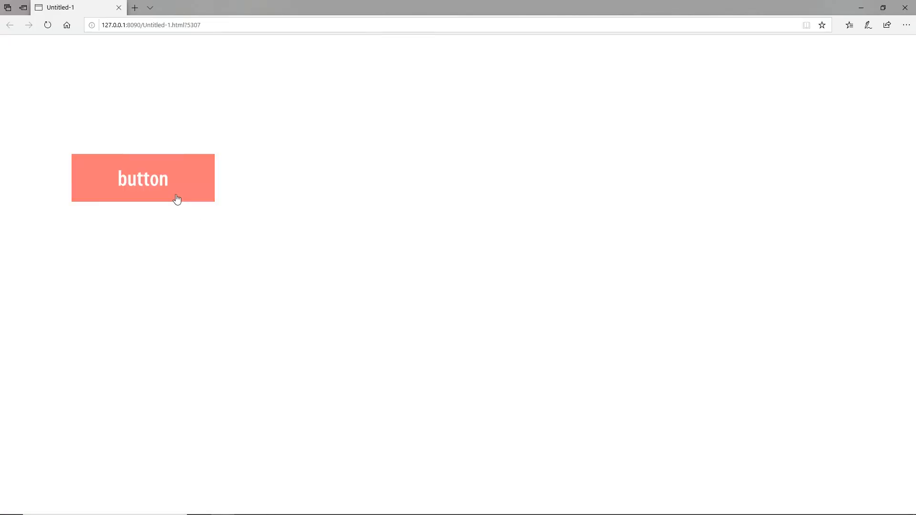
click(176, 199)
click(176, 199)
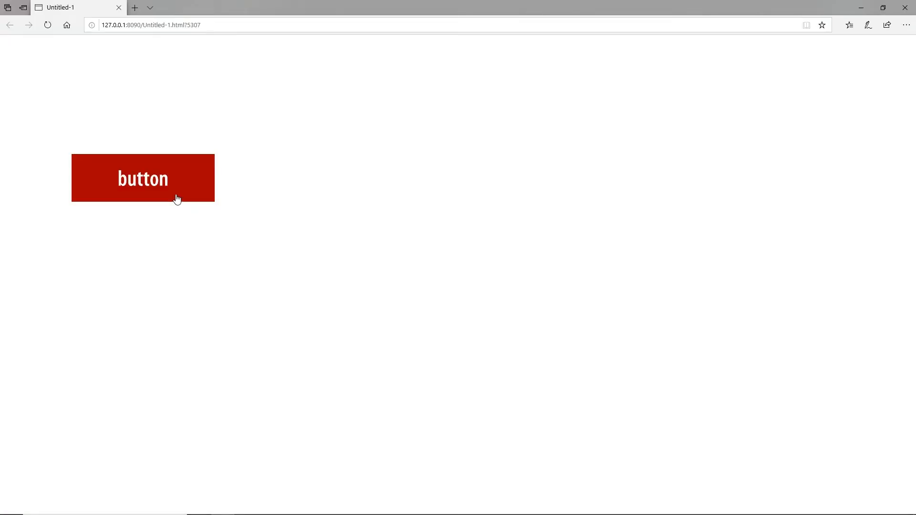
click(176, 199)
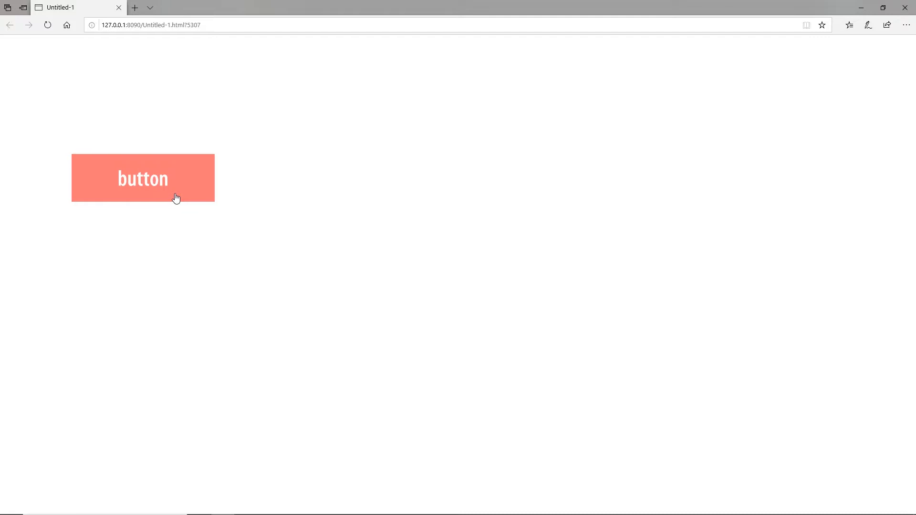
click(176, 199)
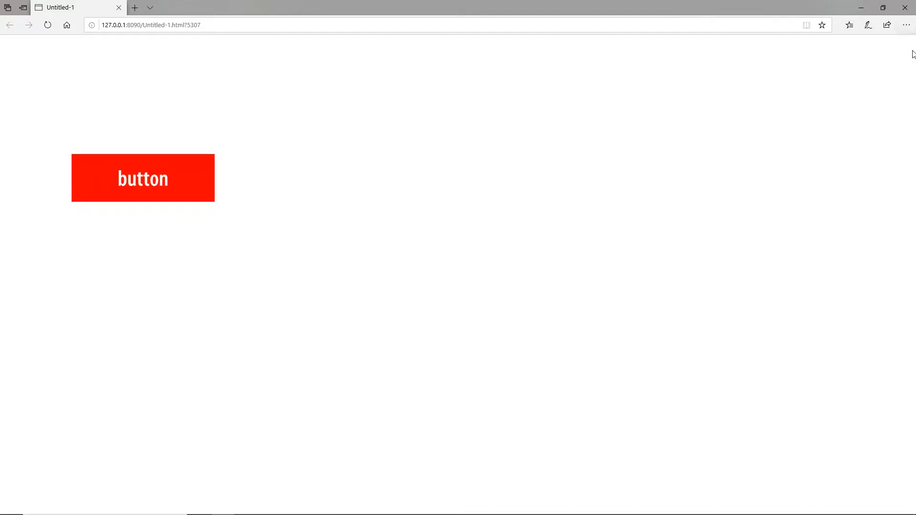
click(905, 7)
click(14, 353)
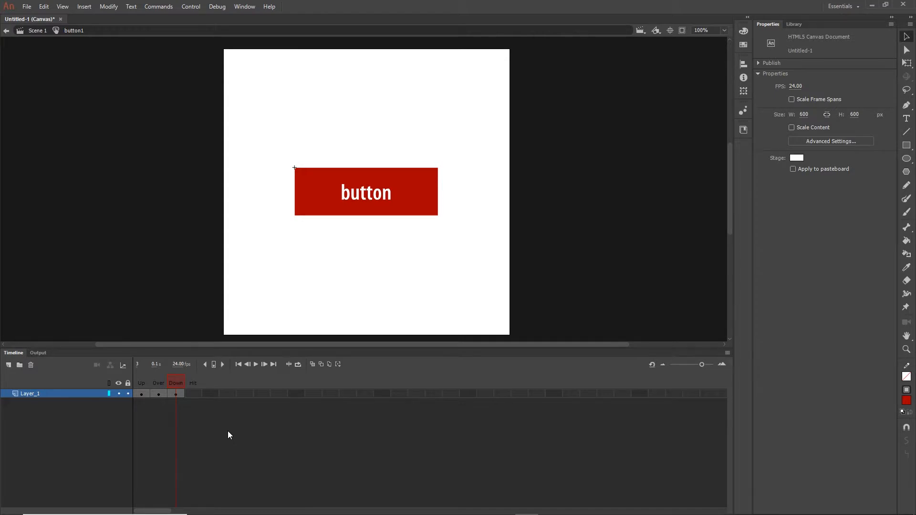
Insert a keyframe on the Hit frame and draw a yellow rectangle about 372 by 193 px over the button
click(200, 403)
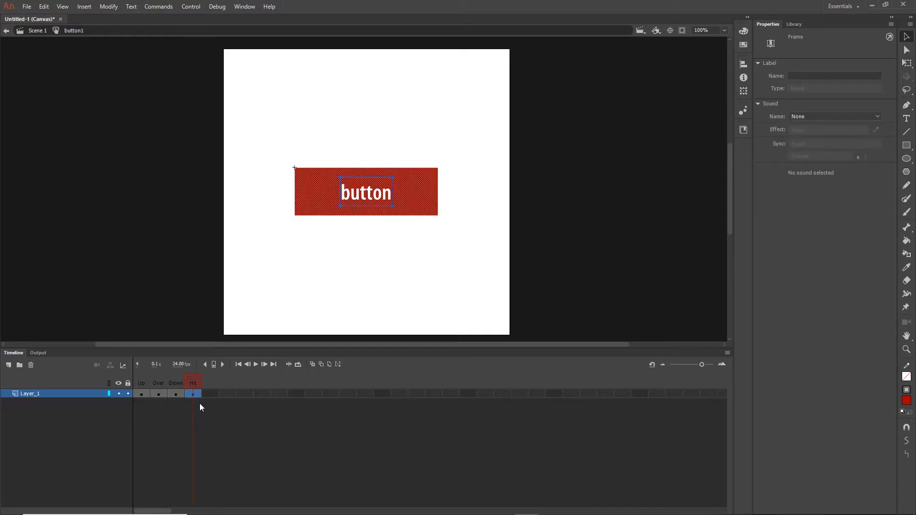
click(240, 439)
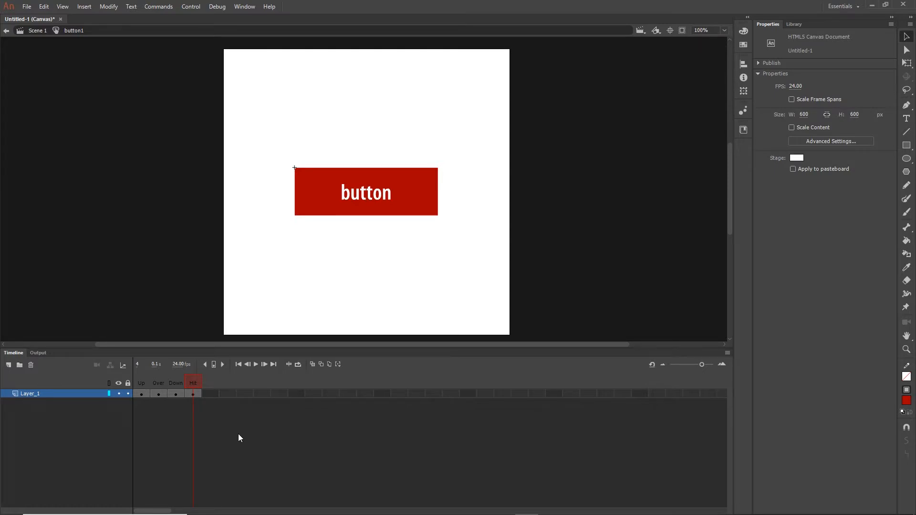
click(910, 150)
click(853, 76)
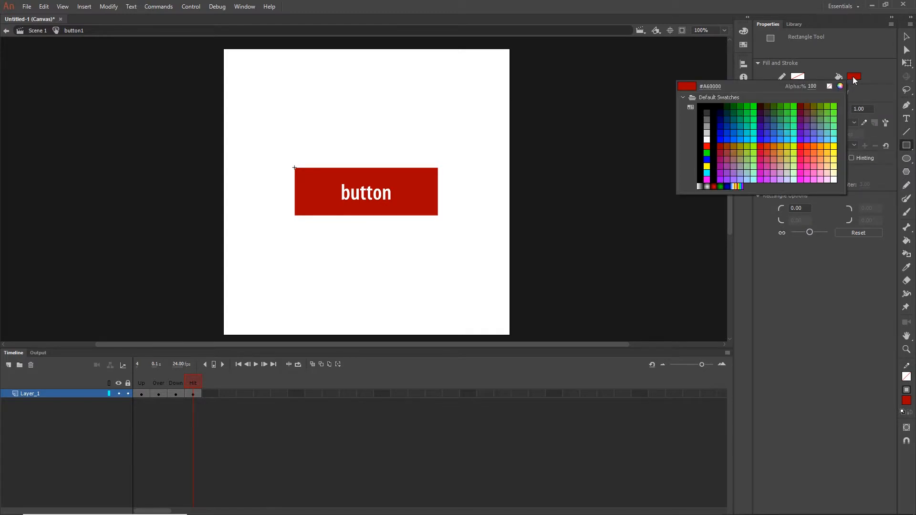
click(836, 146)
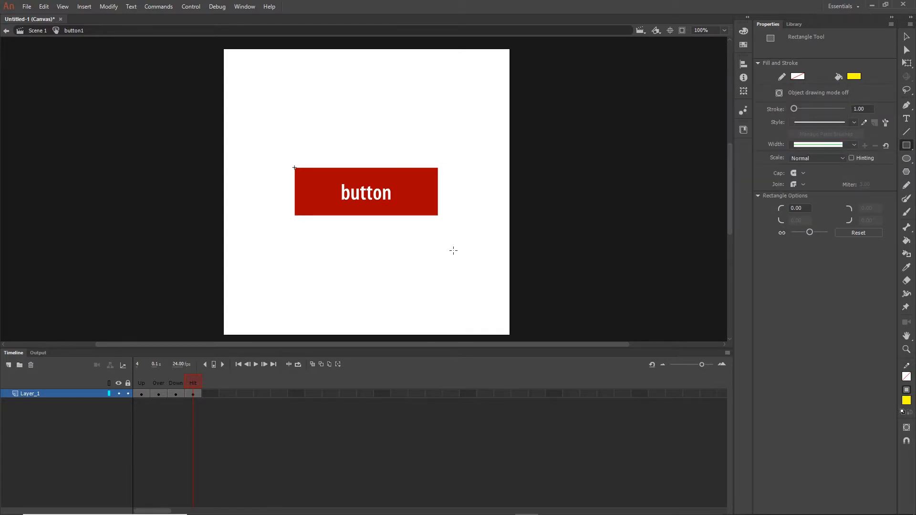
drag(454, 237, 275, 145)
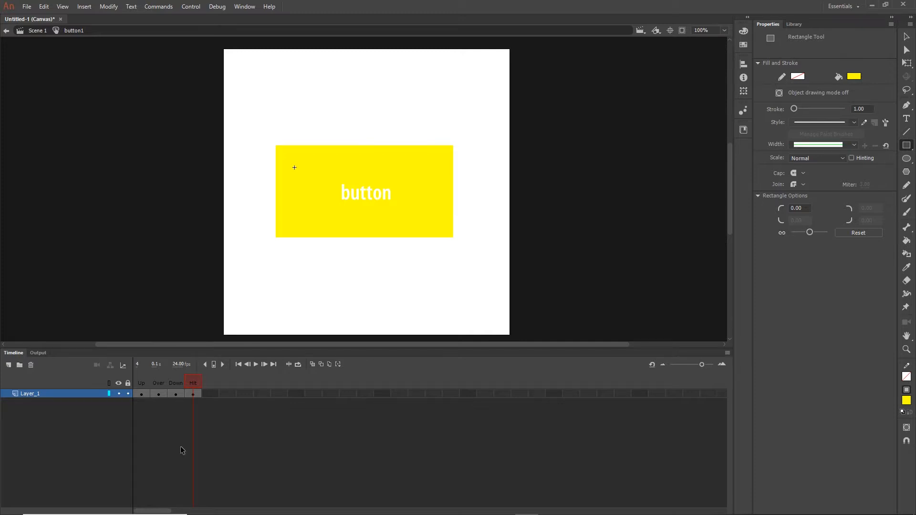
Test the button's hit area around its edges in the browser and return to the symbol's timeline
key(ctrl+Return)
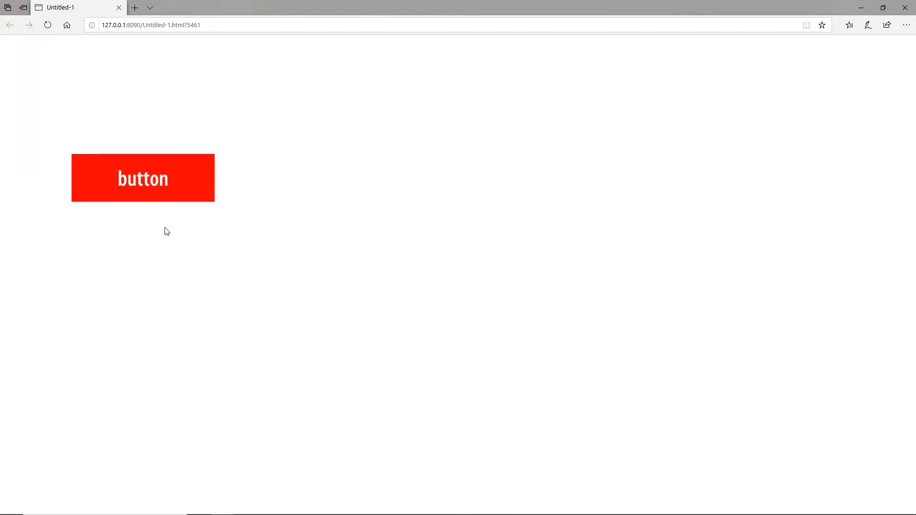
click(905, 8)
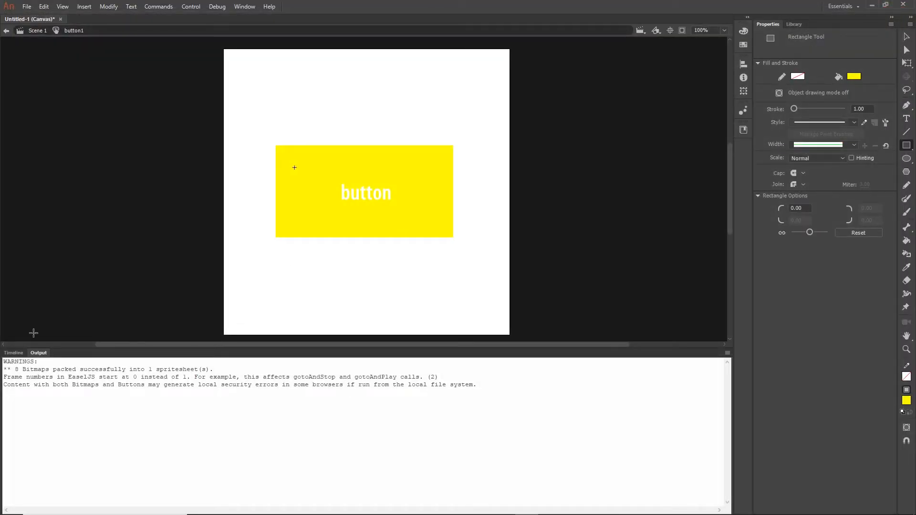
click(15, 353)
Enlarge the yellow hit rectangle with Free Transform to about 646 by 615 px so it covers the whole stage
click(907, 35)
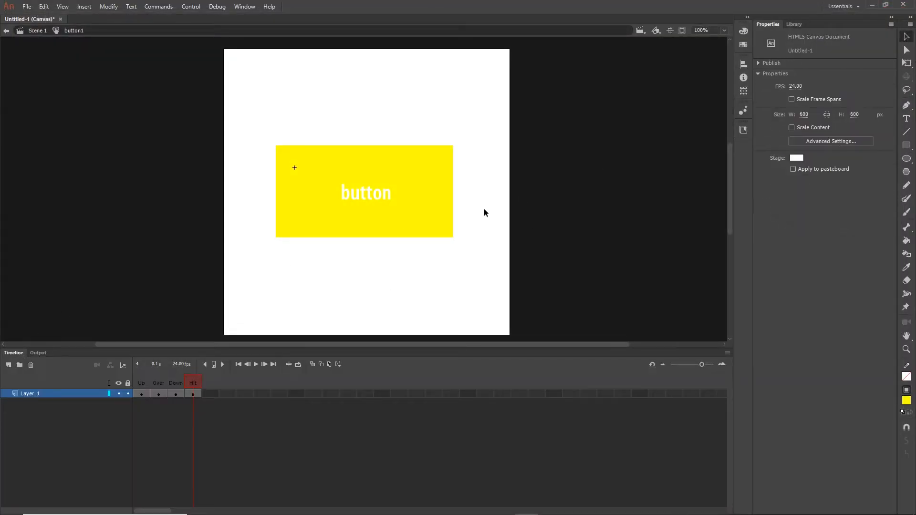
click(387, 233)
key(q)
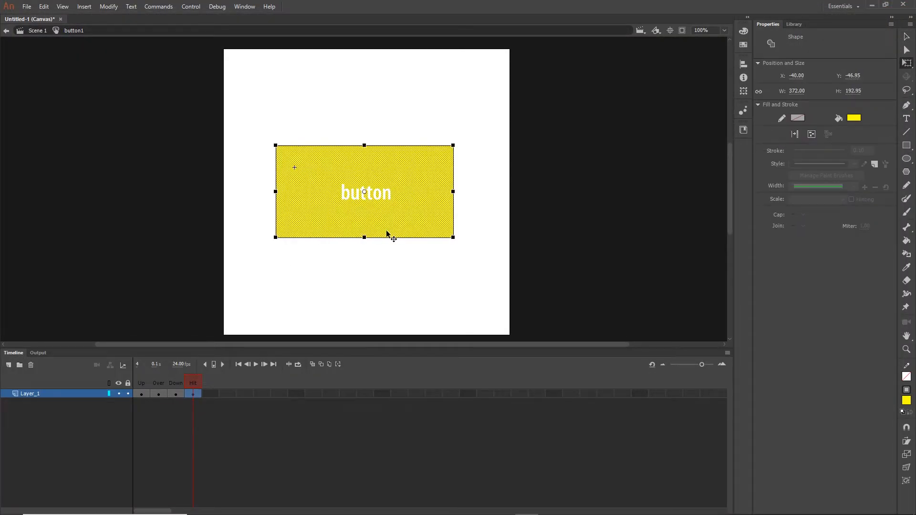
drag(364, 145, 364, 45)
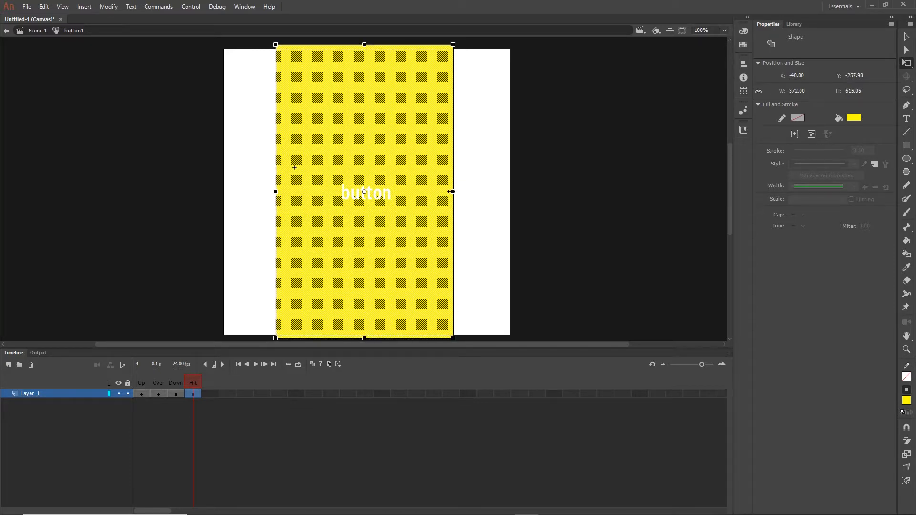
drag(452, 191, 518, 192)
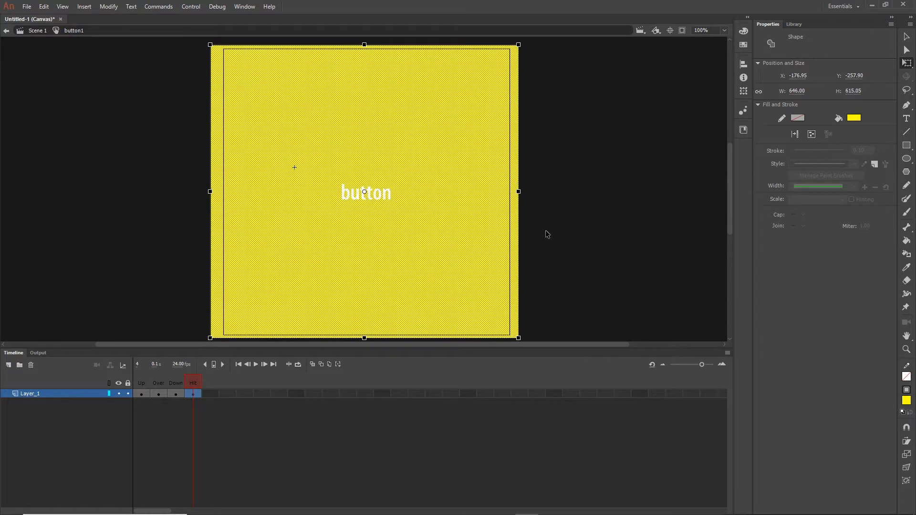
Test the enlarged, stage-wide hit area in the browser and return to the Hit frame's timeline
key(ctrl+Return)
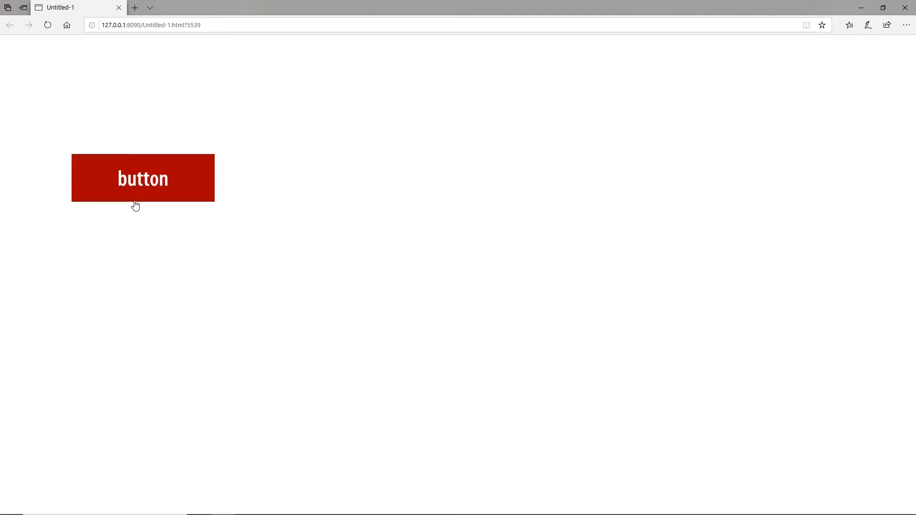
click(905, 7)
click(14, 353)
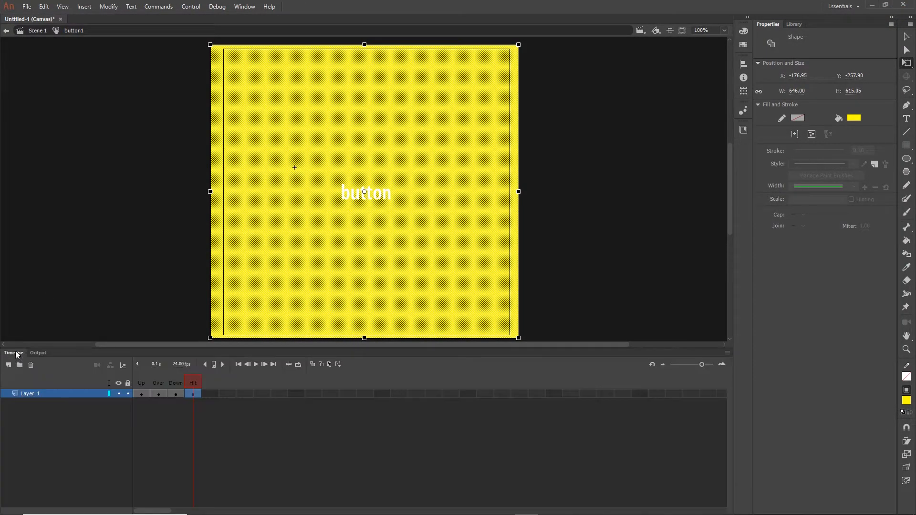
Return to Scene 1 and add a new layer above the button's layer, selecting its first frame
click(35, 30)
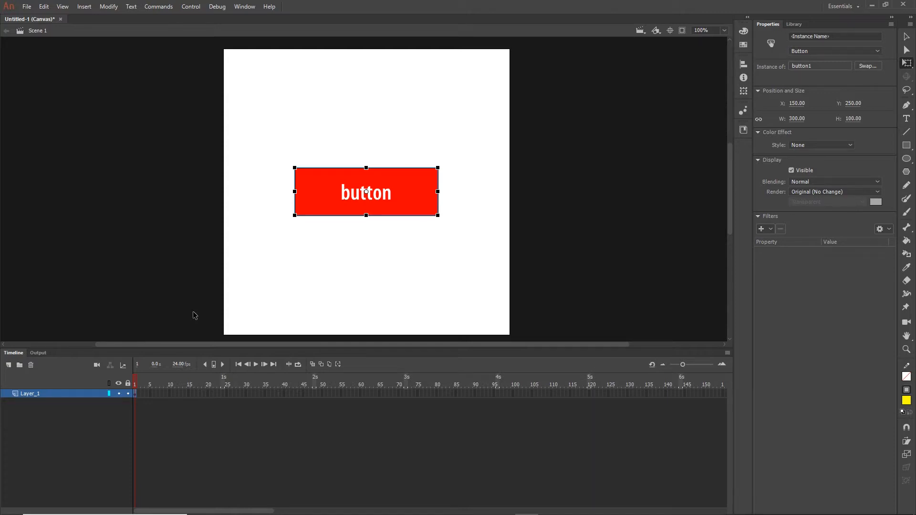
click(8, 365)
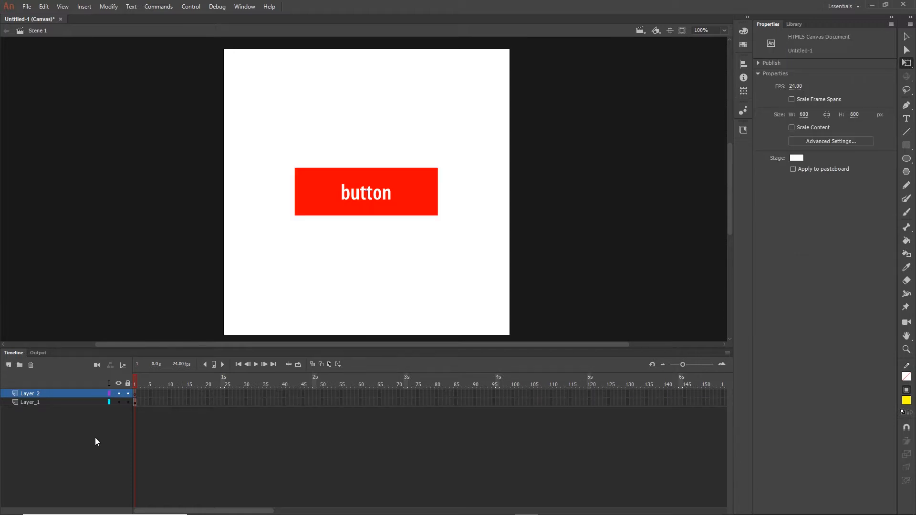
click(135, 394)
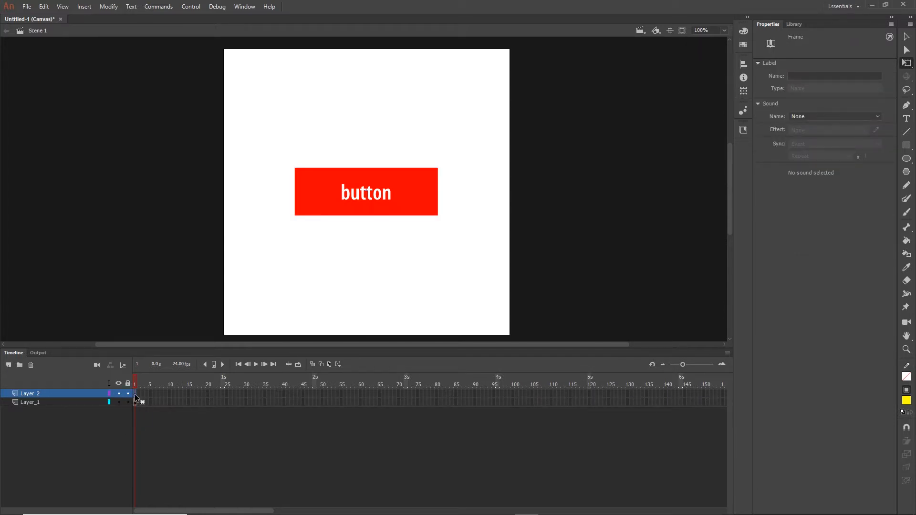
Open the Actions editor for the new layer's first frame and place its window clear of the button
right_click(135, 395)
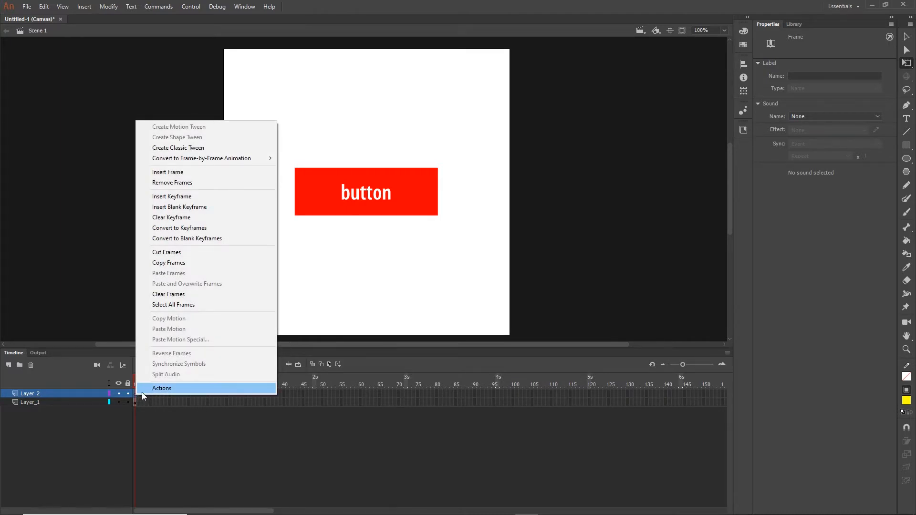
click(148, 390)
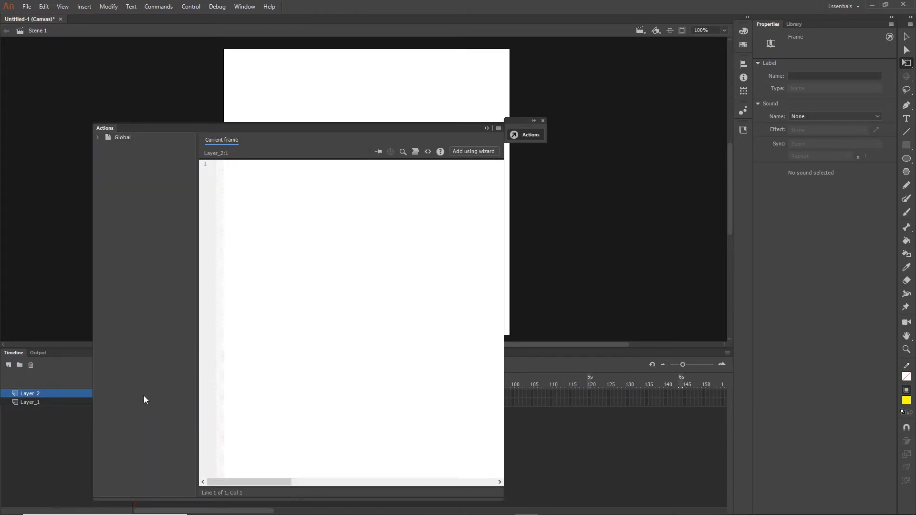
click(543, 120)
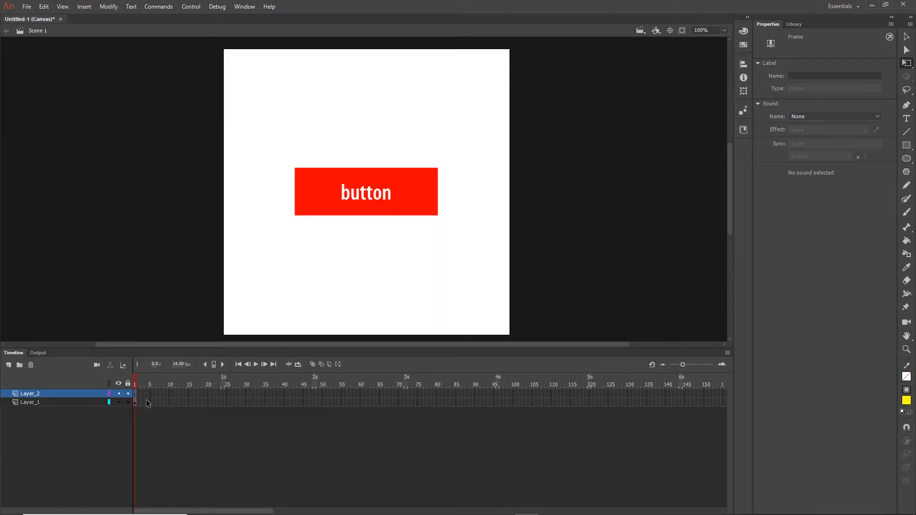
key(F9)
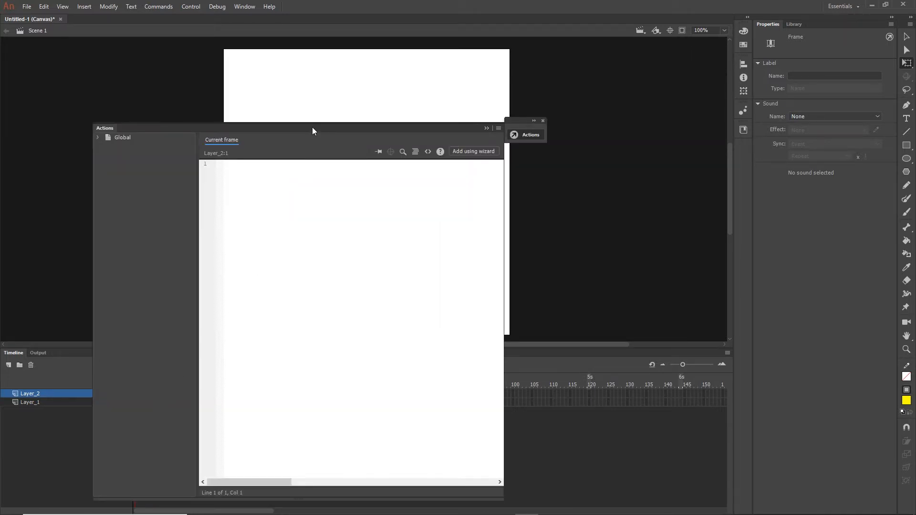
drag(312, 127, 667, 90)
drag(445, 262, 524, 255)
drag(674, 85, 597, 81)
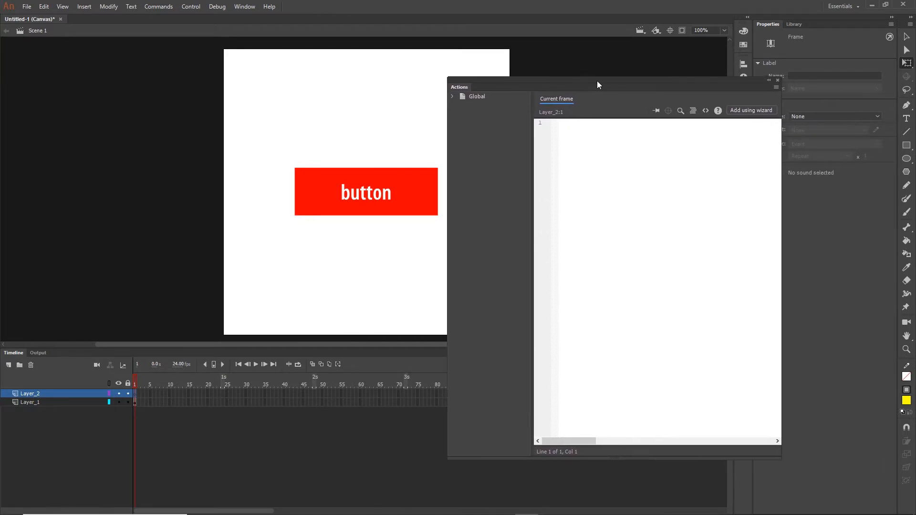
Open the code snippets and expand the Actions category for HTML5 Canvas, after viewing Timeline Navigation
click(706, 110)
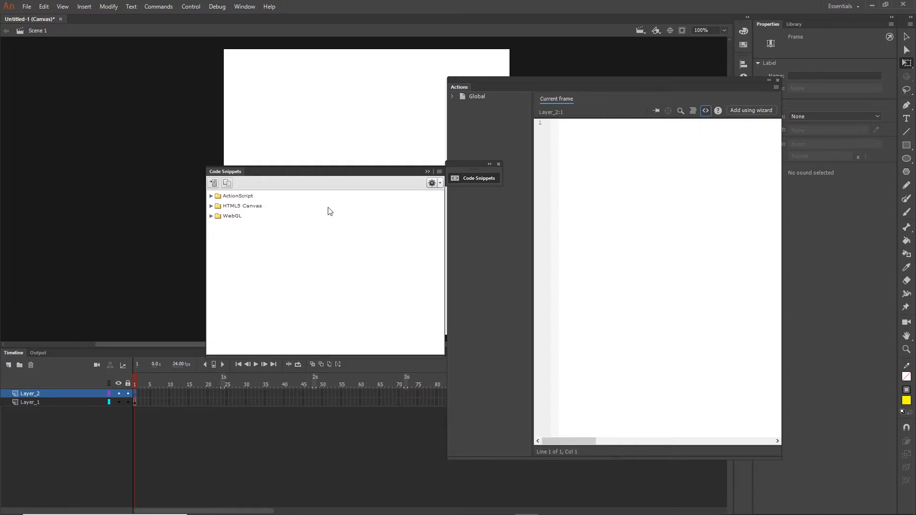
drag(289, 175, 572, 191)
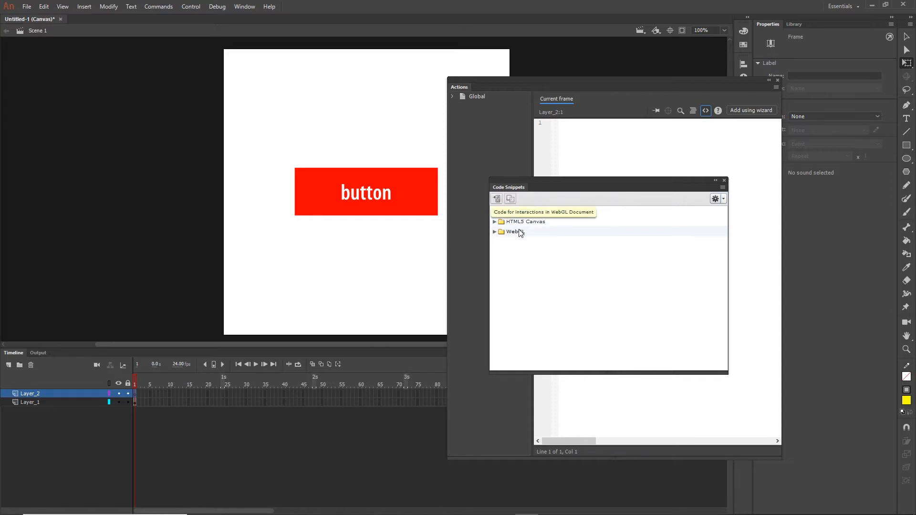
click(495, 222)
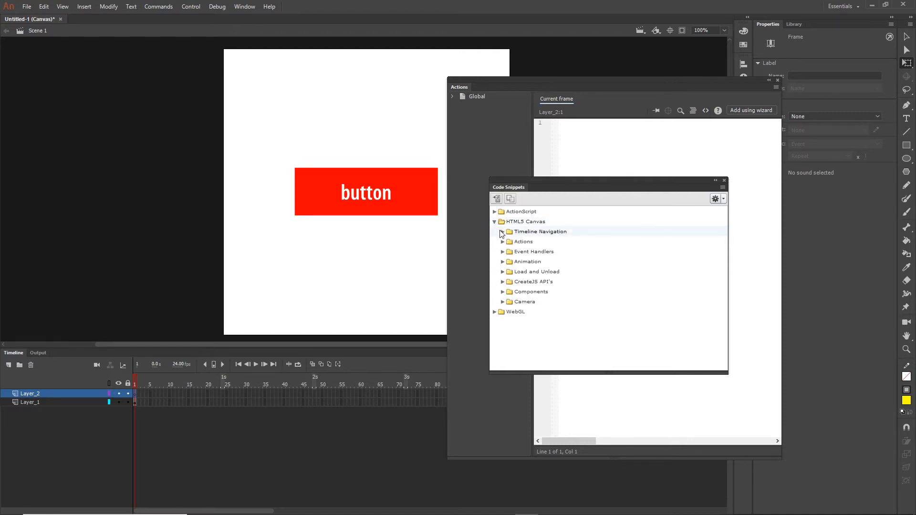
click(502, 232)
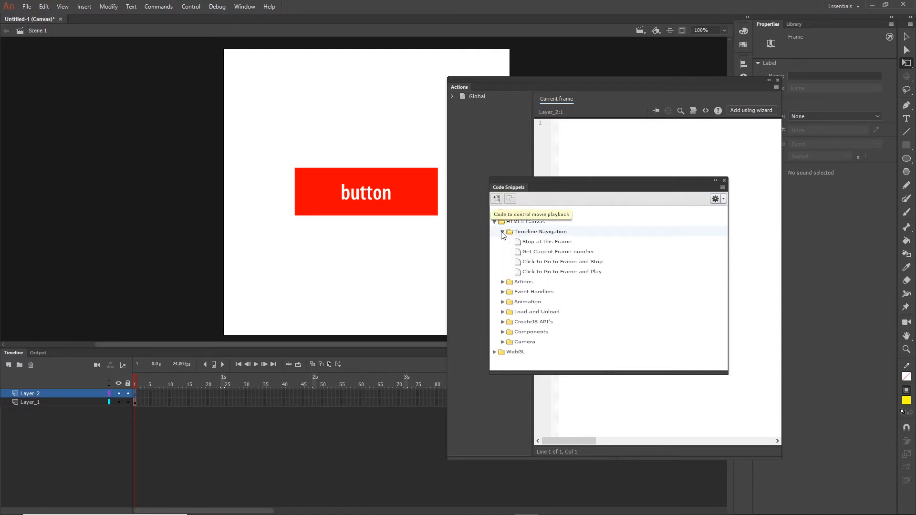
click(503, 234)
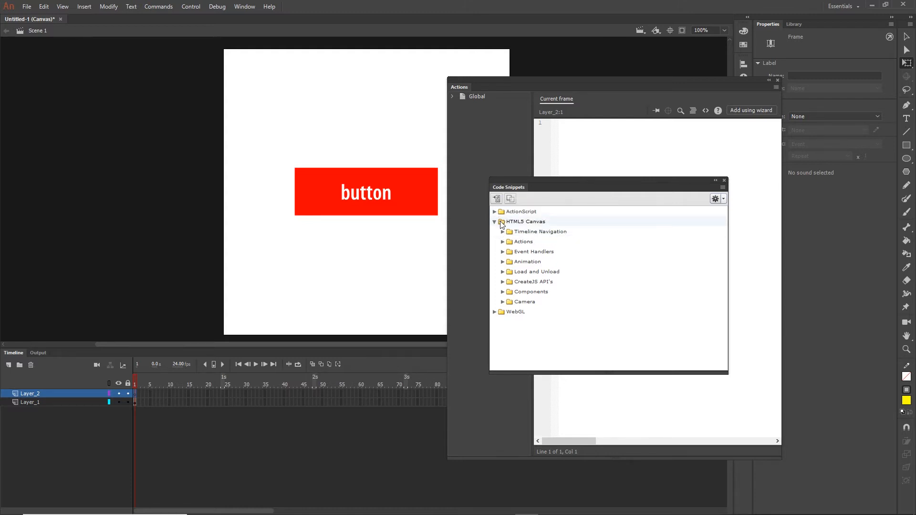
click(503, 241)
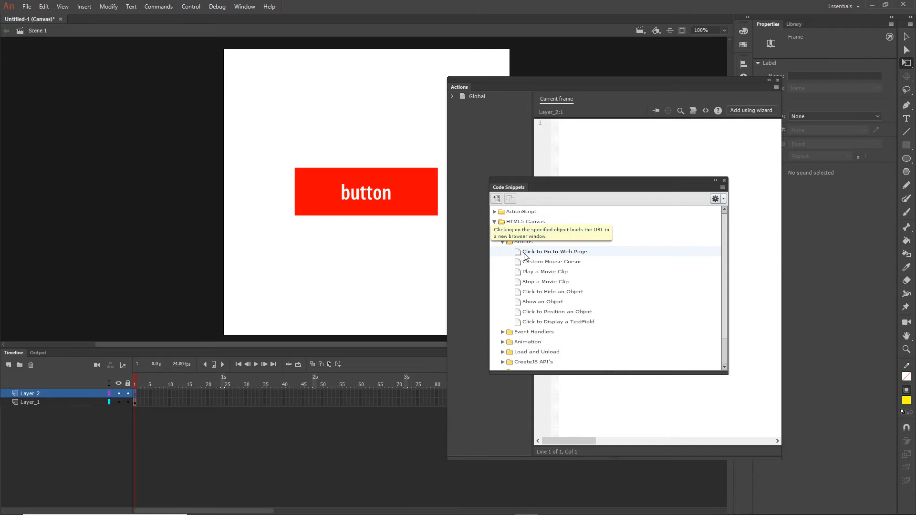
Apply the Click to Go to Web Page snippet to the button instance, accepting an automatically created instance name
click(420, 211)
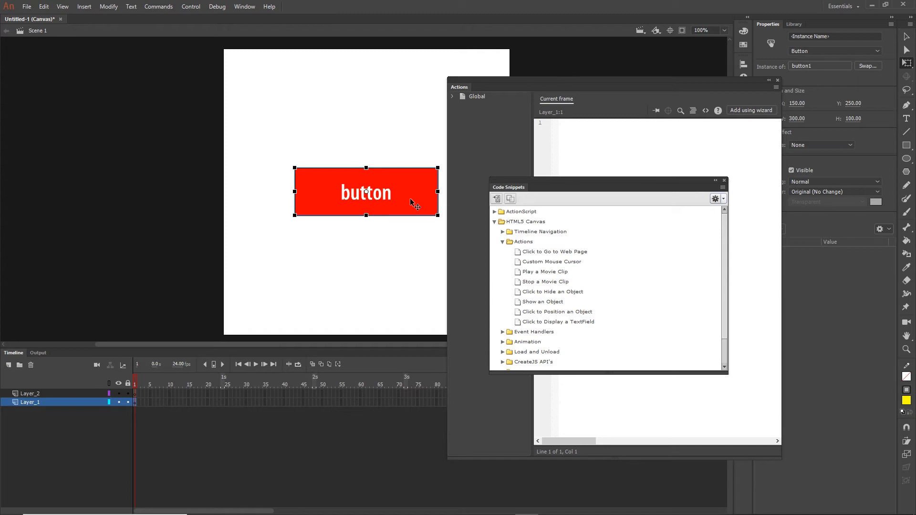
double_click(552, 252)
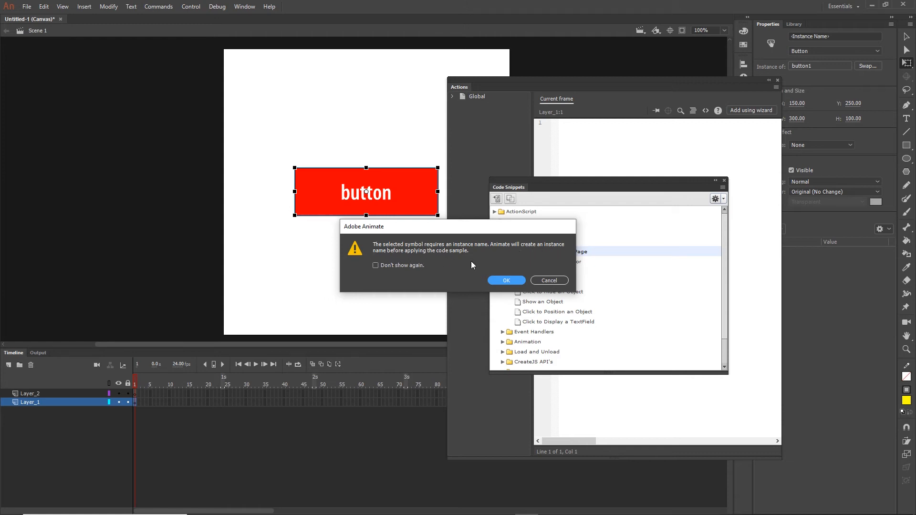
click(513, 282)
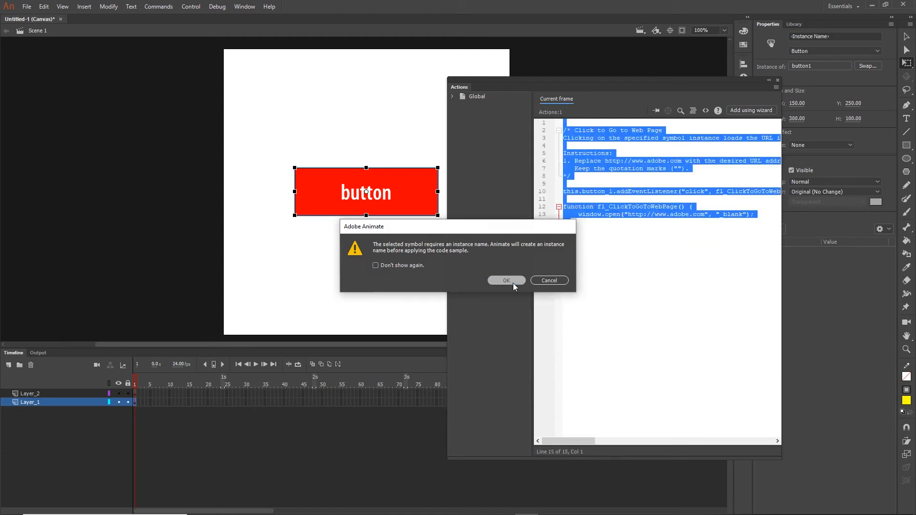
Deselect the inserted code and collapse the Actions and Code Snippets windows to uncover the stage
click(608, 233)
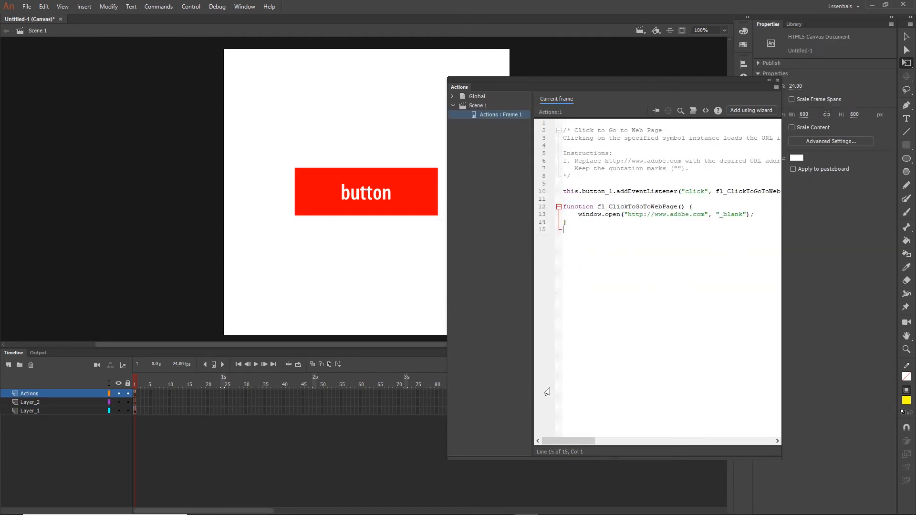
mouse_move(564, 440)
mouse_down()
mouse_move(601, 443)
mouse_move(556, 442)
mouse_up()
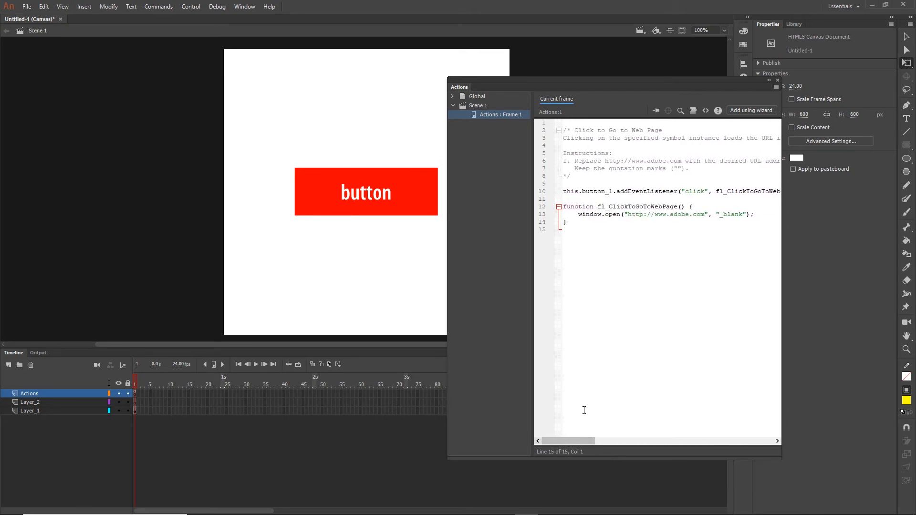
click(767, 80)
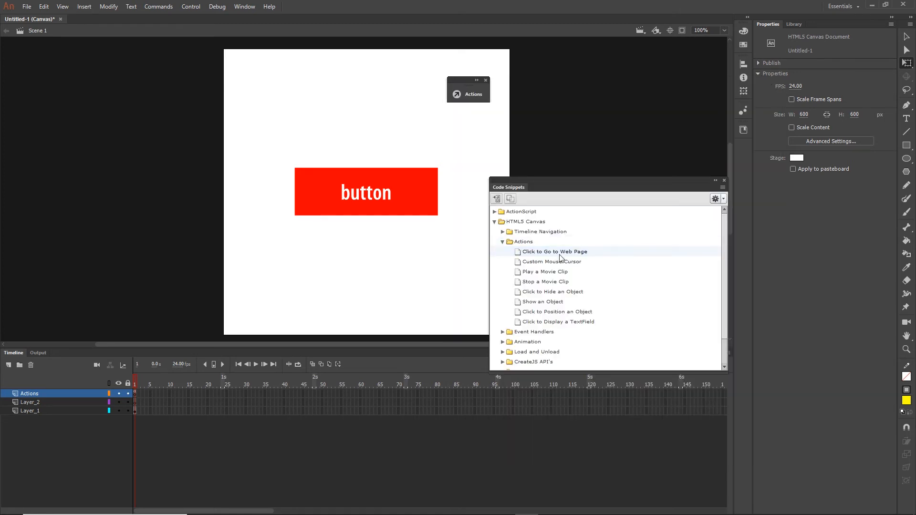
click(716, 182)
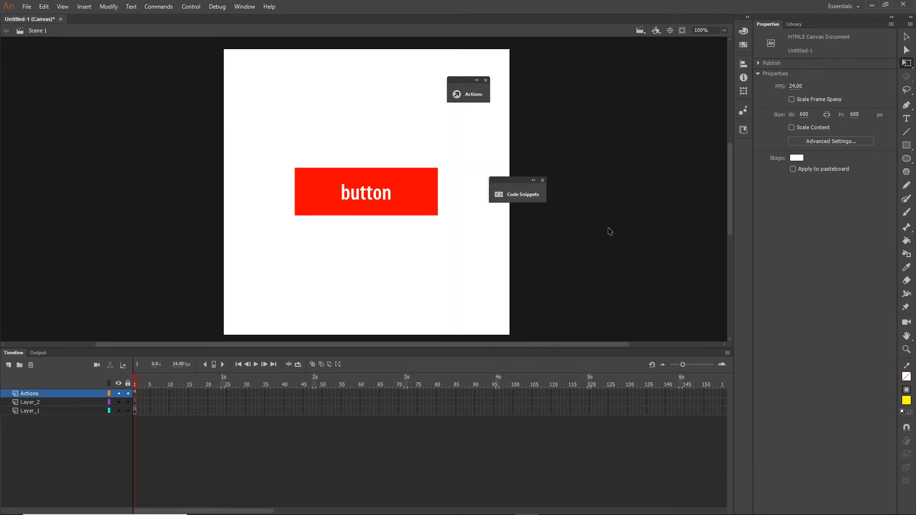
Test the movie in the browser, try the button's web link, close the page it opens and minimize the browser
key(ctrl+Return)
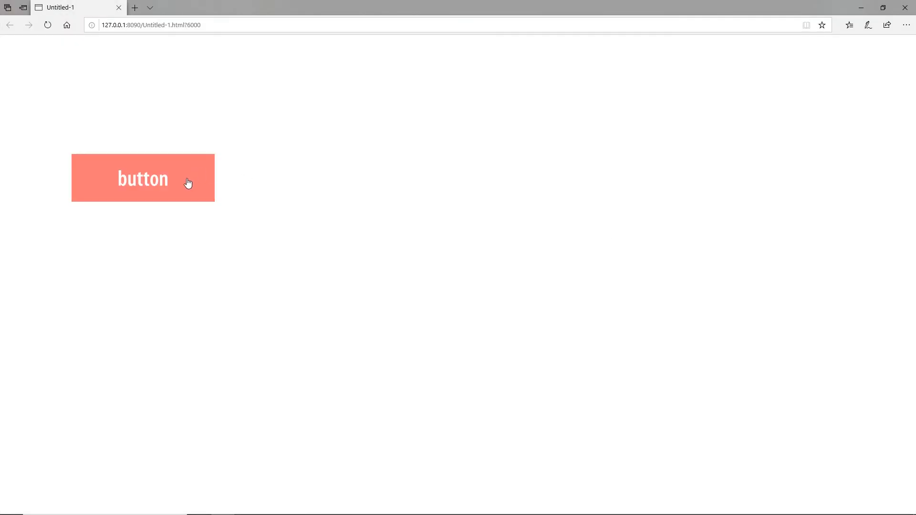
click(186, 184)
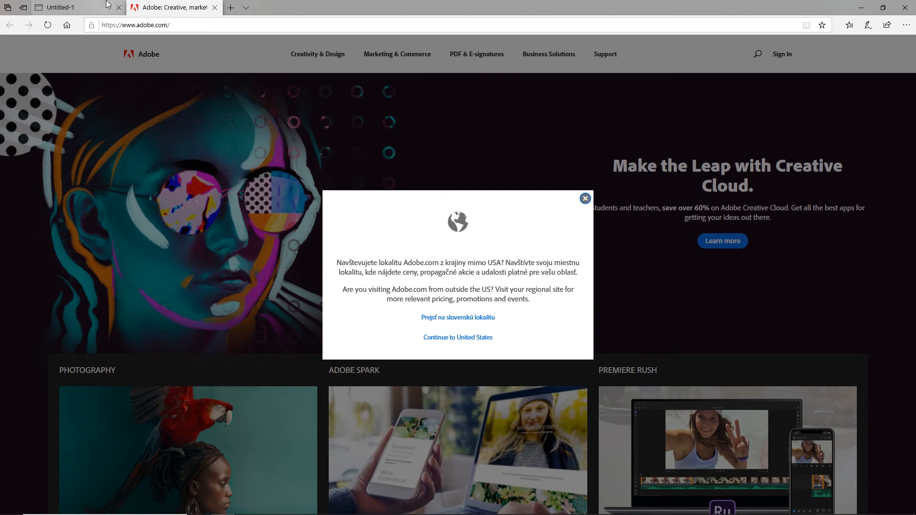
click(214, 7)
click(861, 11)
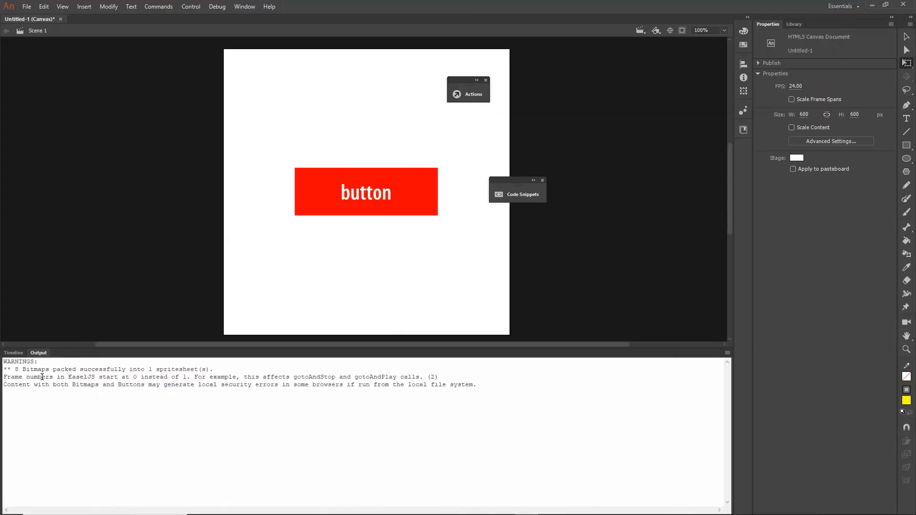
Reopen the code on the Actions layer's first frame and replace "adobe" with "youtube" in the window.open URL
click(13, 353)
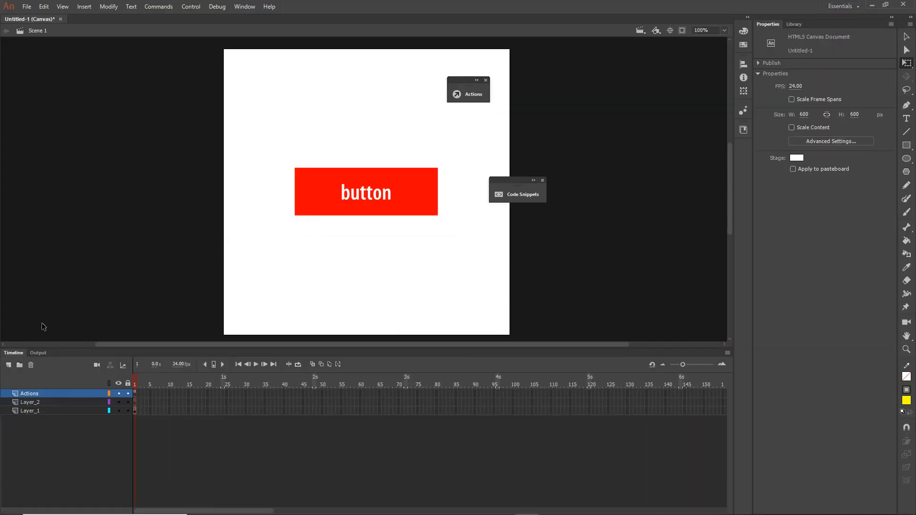
click(135, 393)
key(F9)
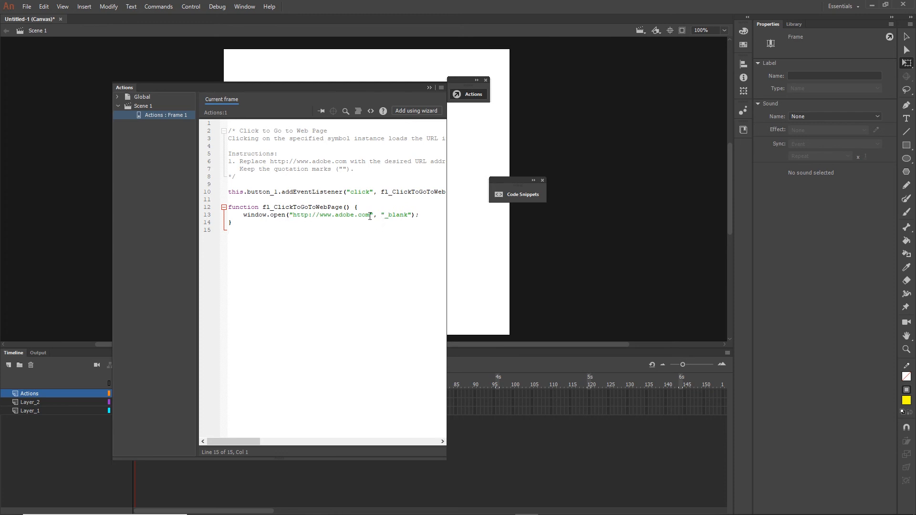
key(shift+Left)
key(shift+Left)
key(shift+Left)
key(shift+Left)
key(shift+Left)
text(youtube)
Test the movie in the browser again and try the button's YouTube link
key(ctrl+Return)
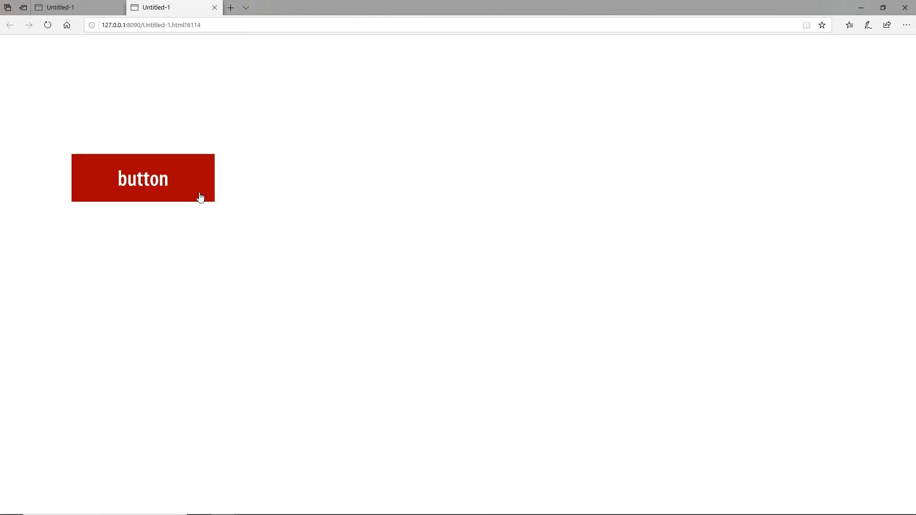
click(197, 192)
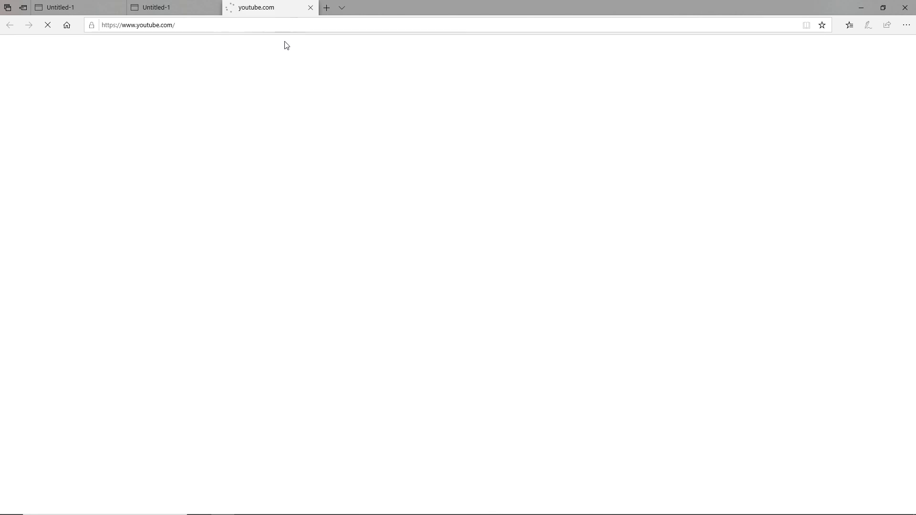